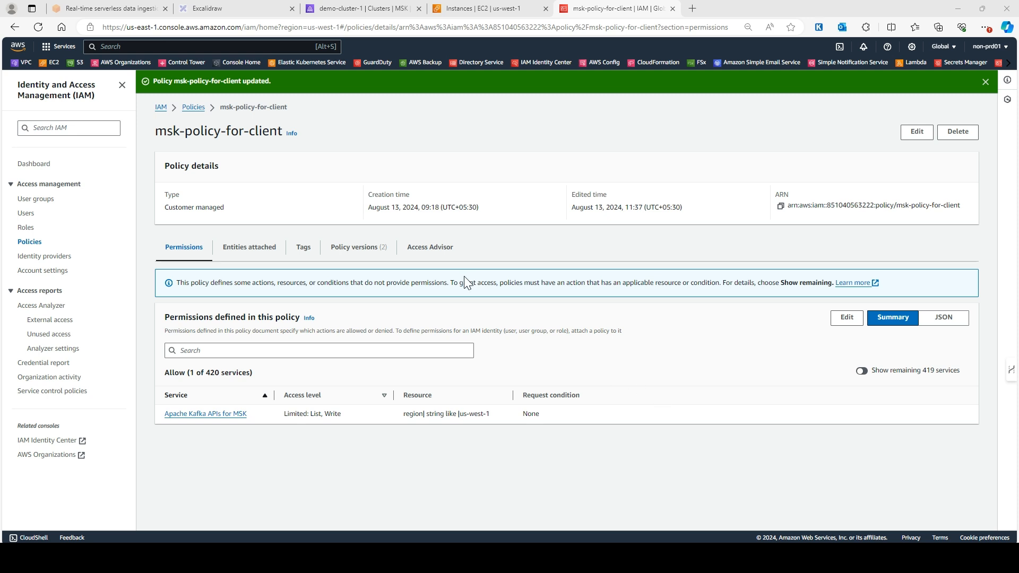
Switch to the Amazon MSK console, dismiss the cluster notifications and open the list of clusters.
click(340, 11)
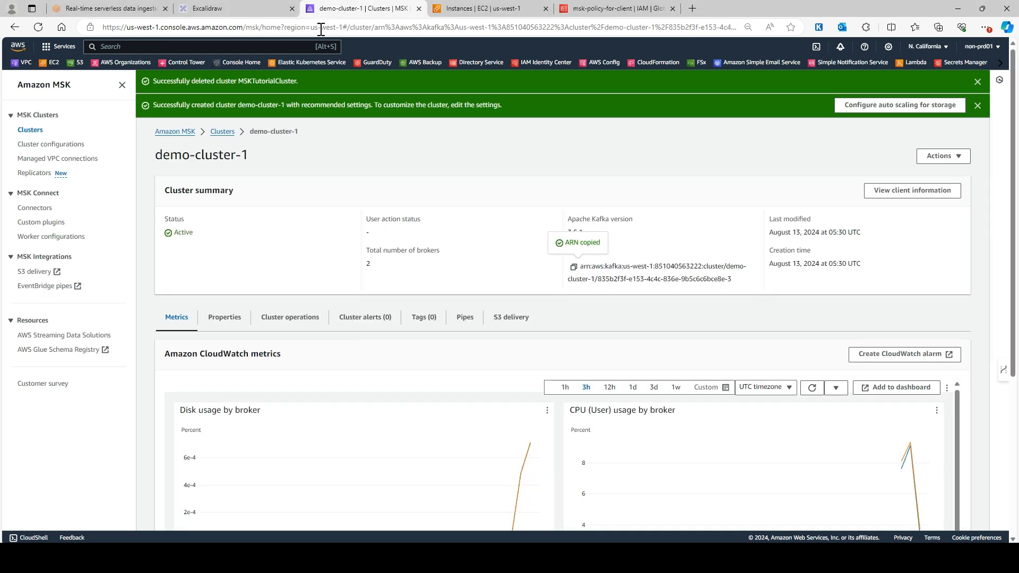
click(184, 131)
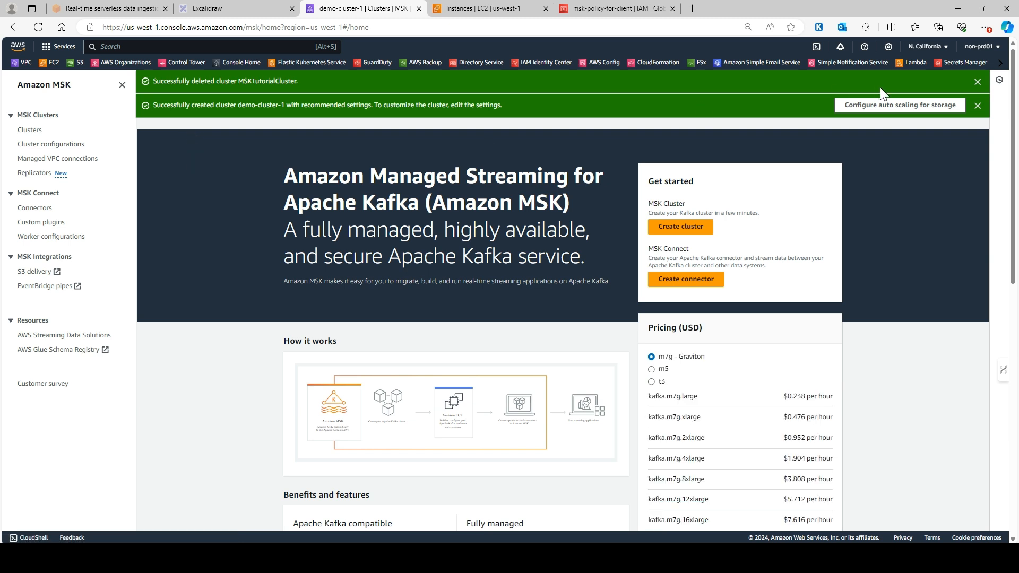
click(977, 82)
click(978, 82)
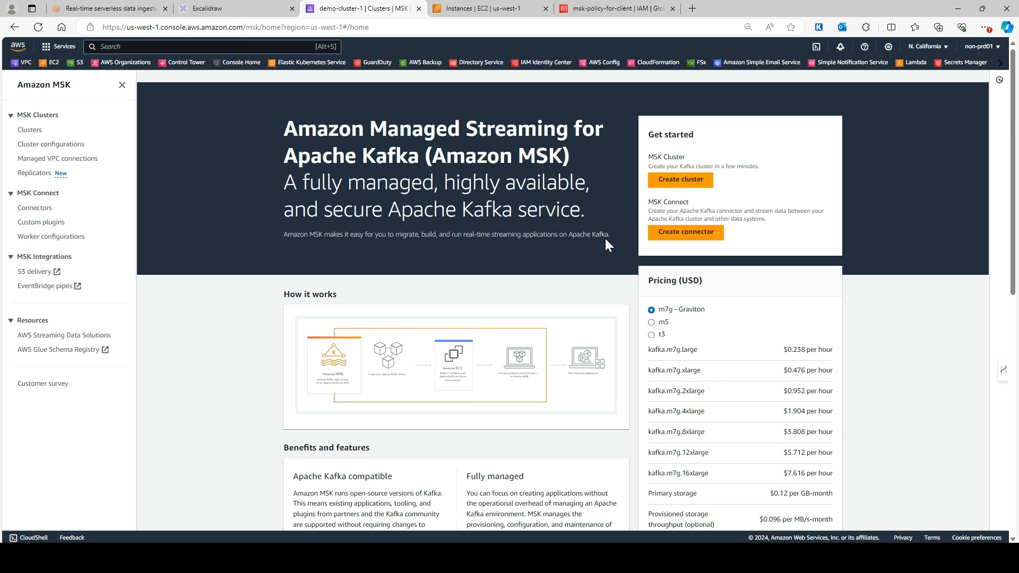
click(30, 131)
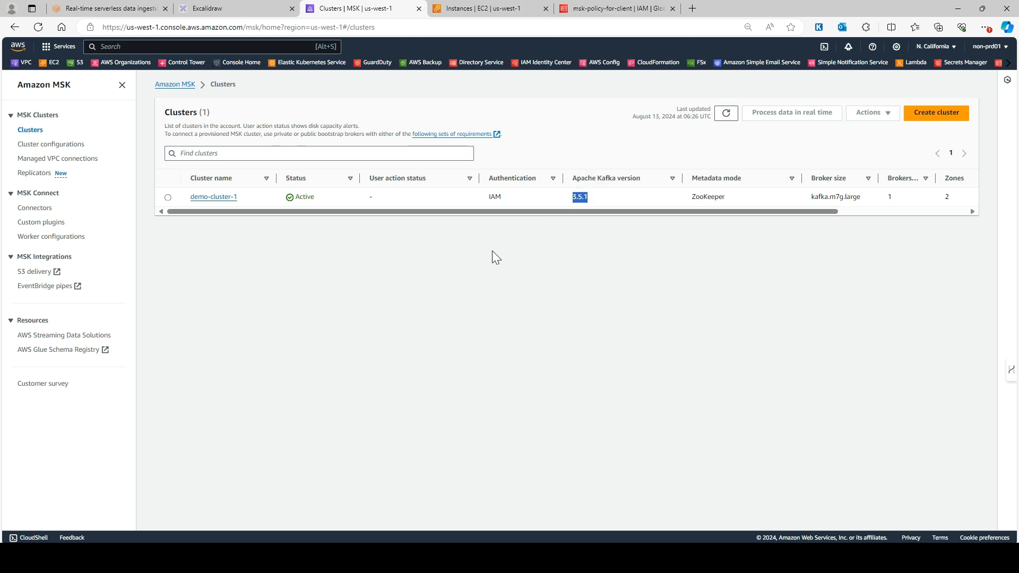
Look at the Apache MSK cluster in the Excalidraw architecture diagram and return to the Amazon MSK console.
click(228, 7)
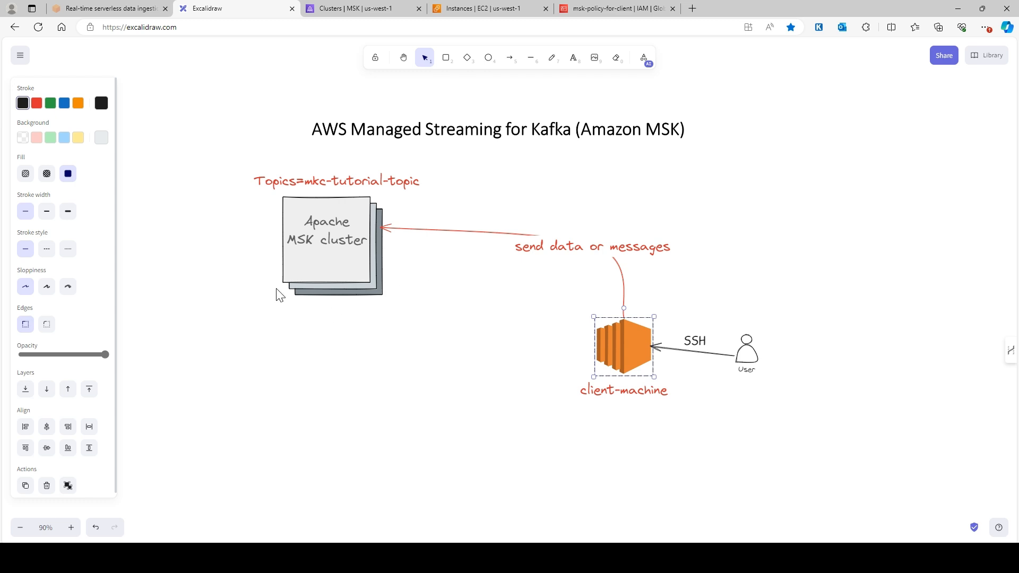
click(340, 223)
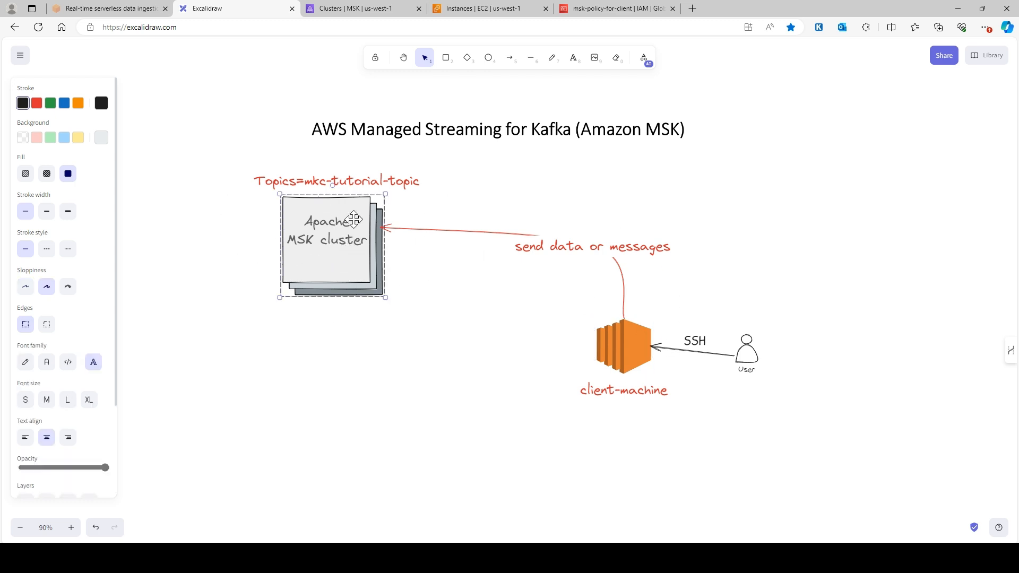
click(367, 10)
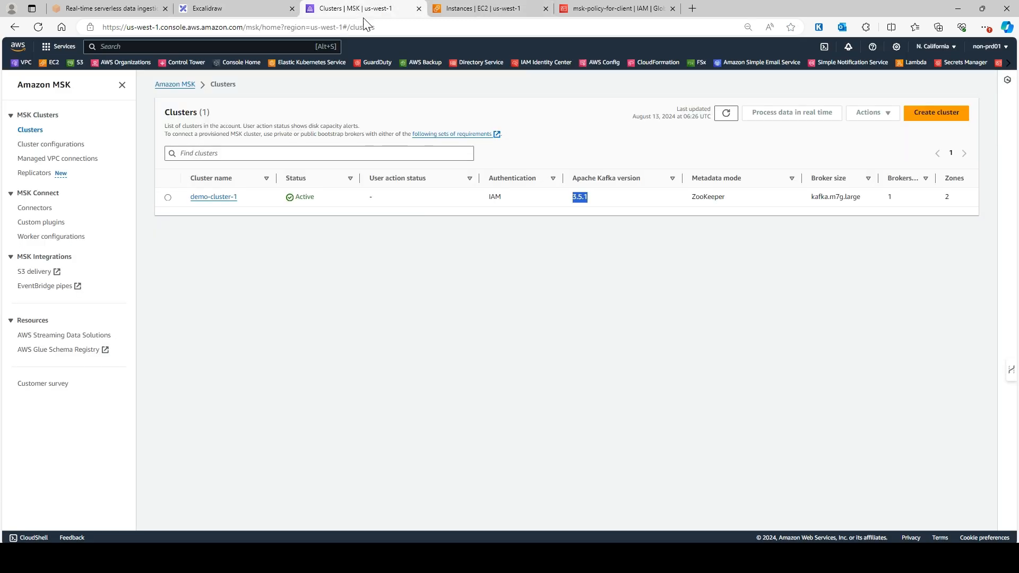
Open the cluster creation form and examine the quick-create name, Kafka version, broker size, storage and default settings.
click(940, 112)
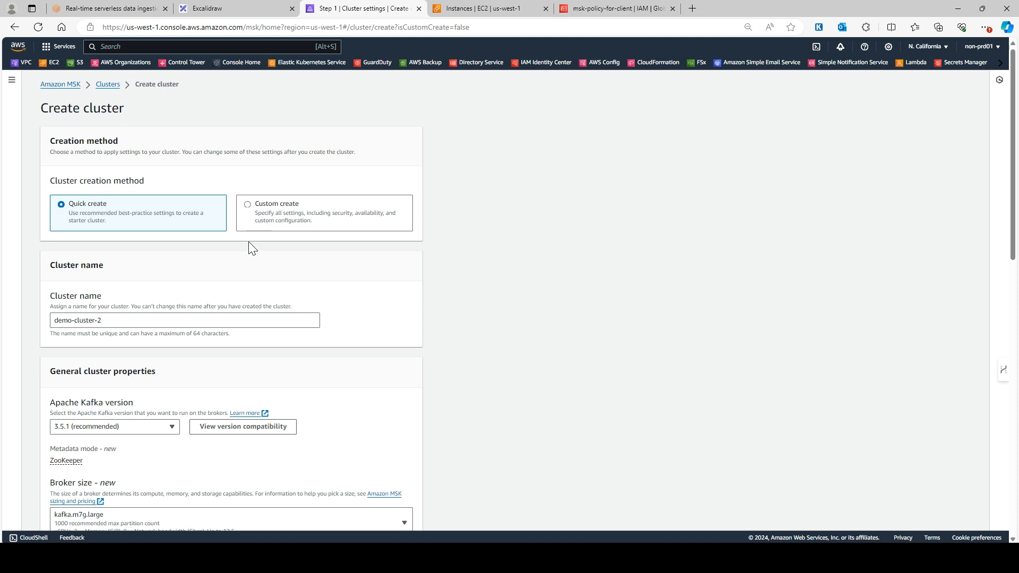
scroll(160, 234, down, 3)
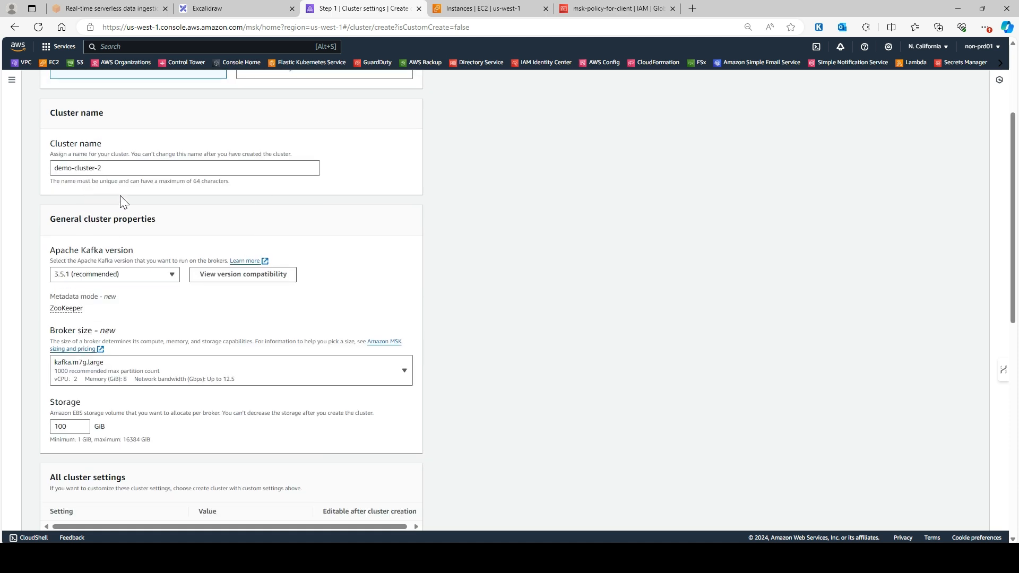
scroll(139, 212, down, 2)
scroll(107, 175, down, 1)
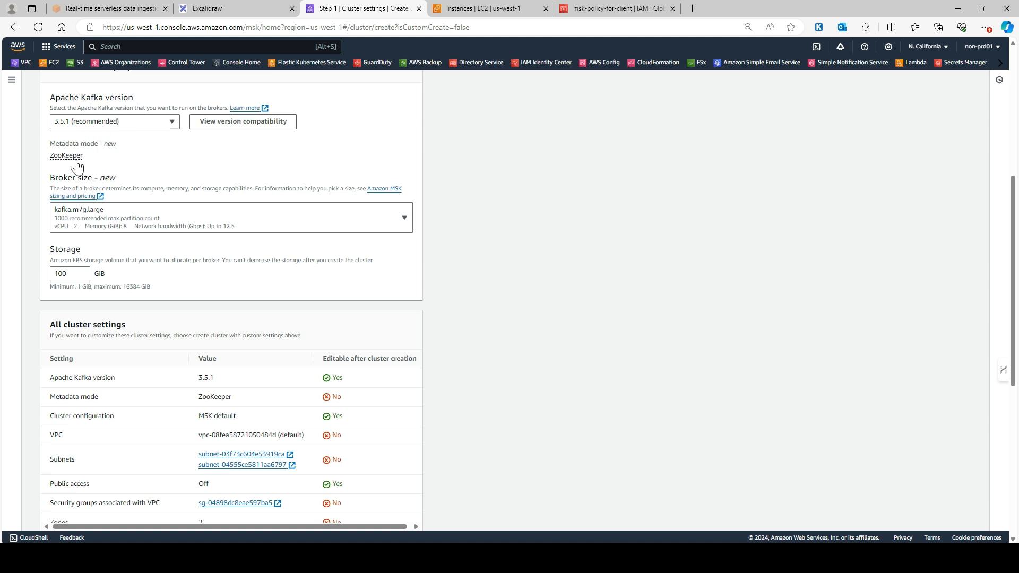
scroll(162, 179, down, 2)
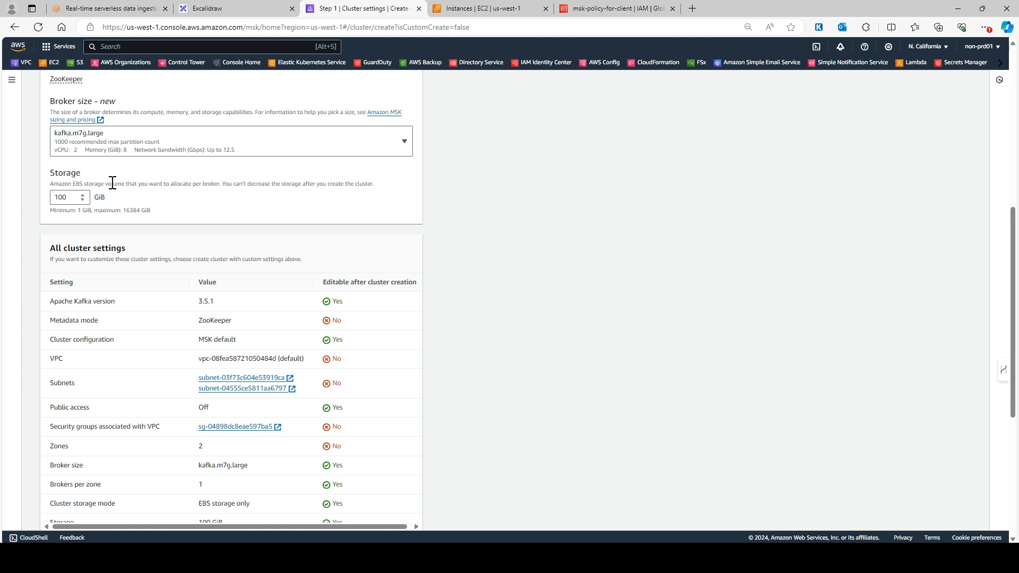
scroll(82, 193, down, 2)
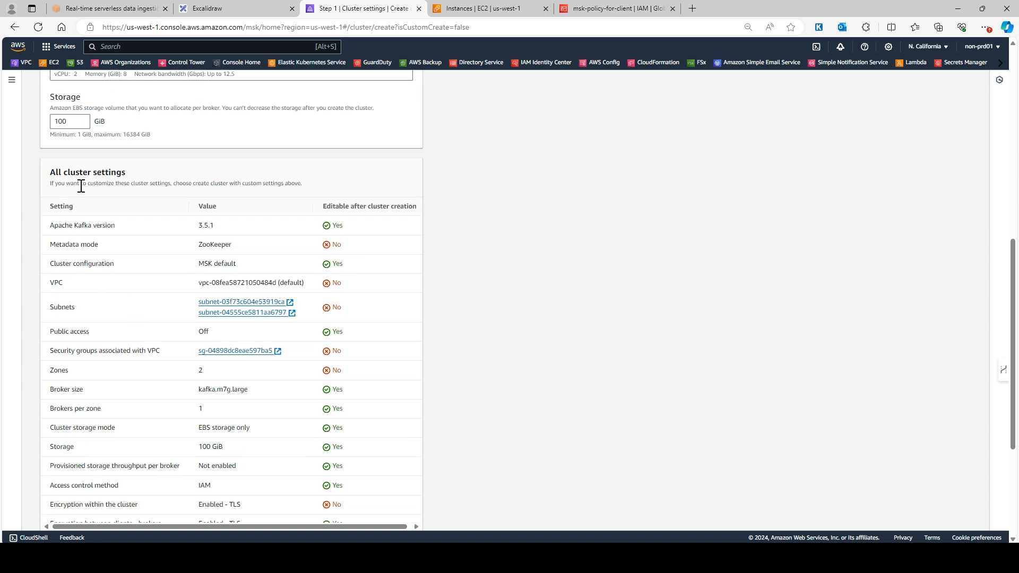
scroll(175, 203, down, 2)
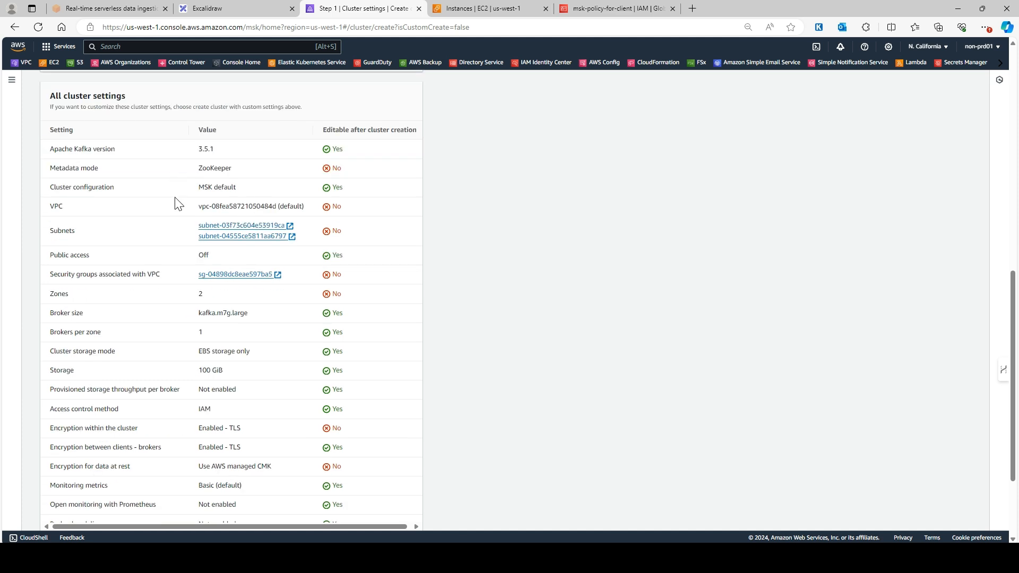
scroll(148, 299, down, 2)
Review the creation methods and the table of all cluster settings again, and cancel the cluster creation.
scroll(71, 206, up, 4)
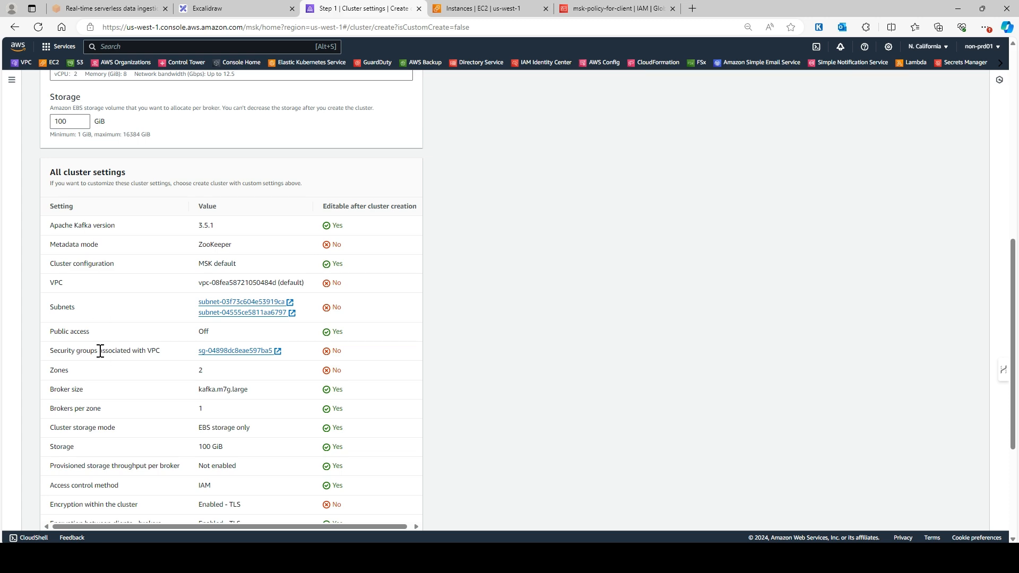
scroll(146, 400, up, 12)
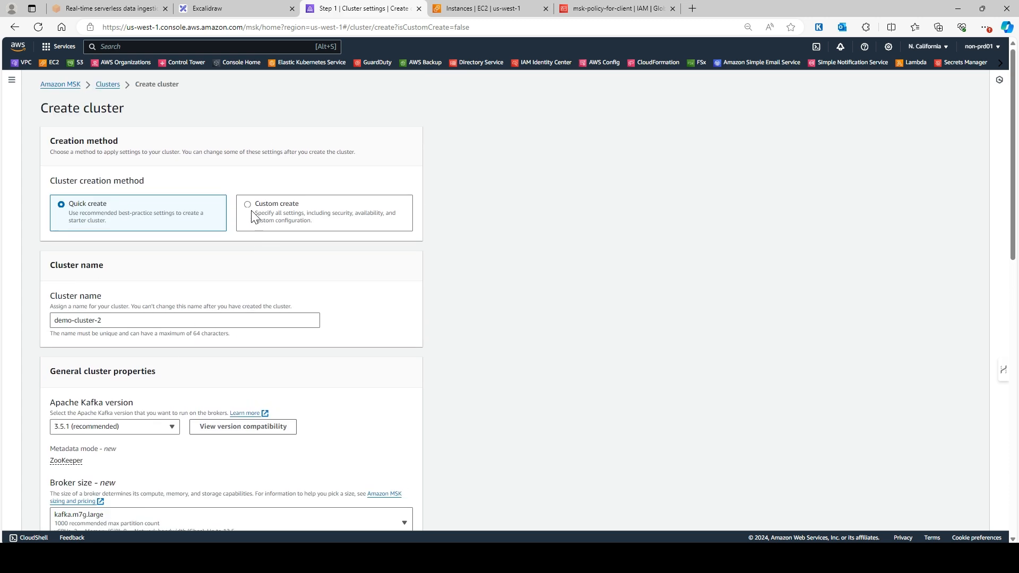
scroll(345, 275, down, 14)
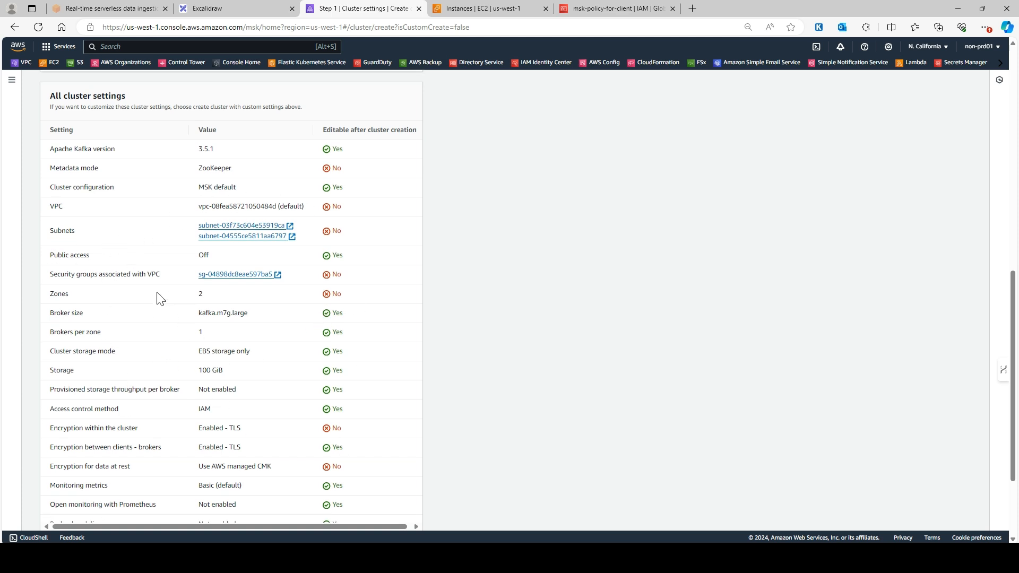
scroll(228, 313, down, 3)
scroll(377, 478, up, 4)
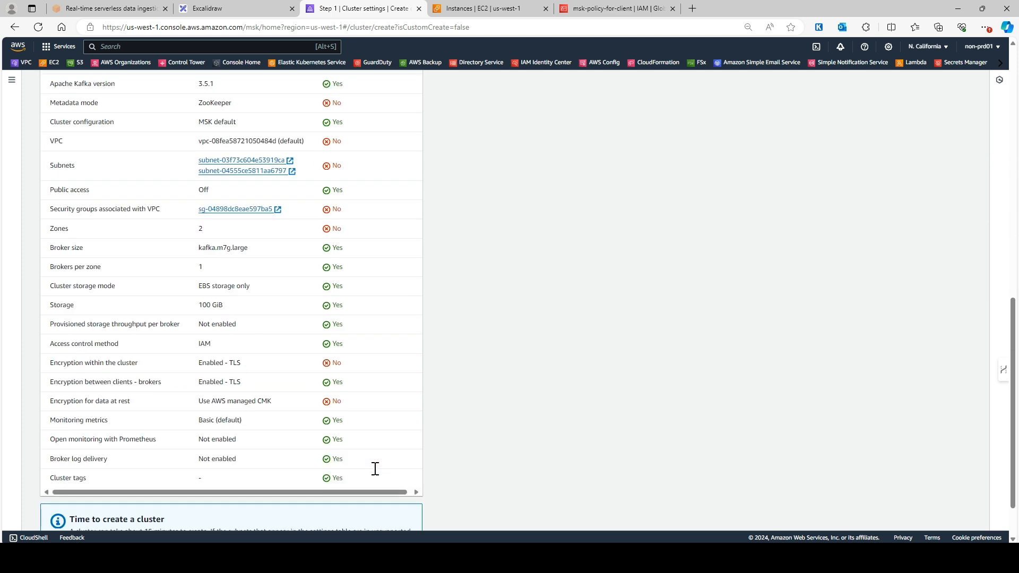
scroll(375, 472, down, 1)
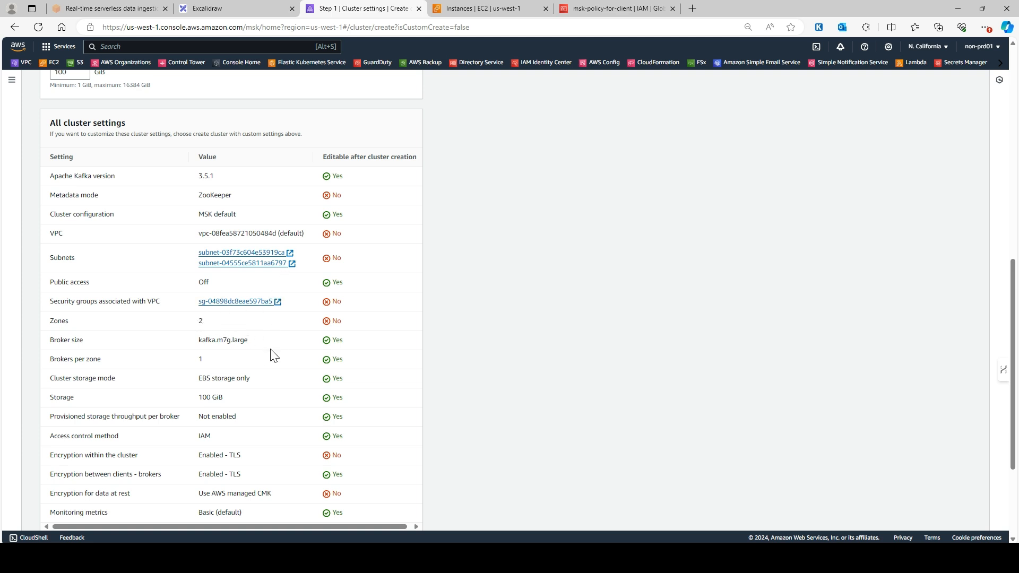
scroll(298, 382, down, 4)
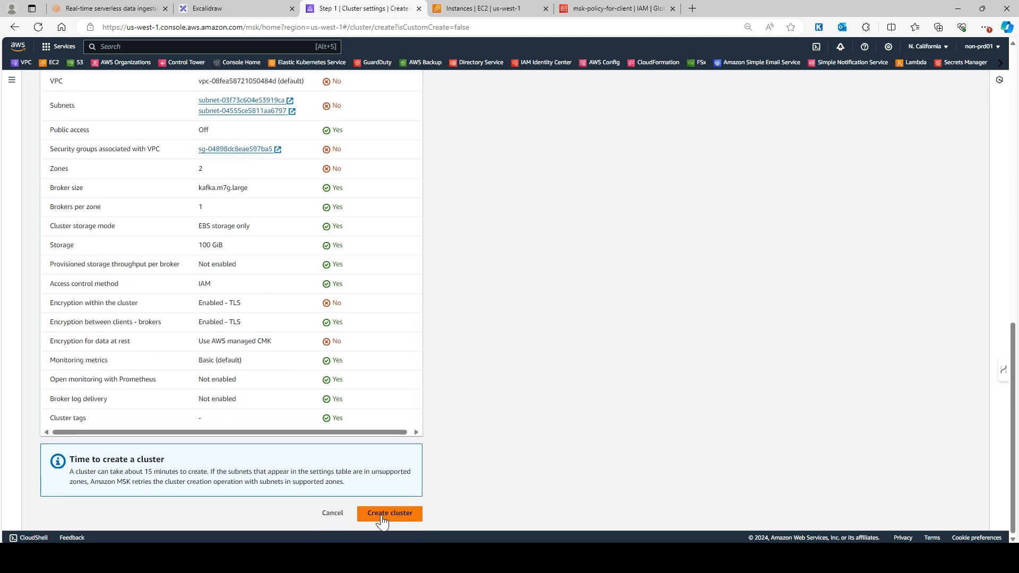
click(330, 514)
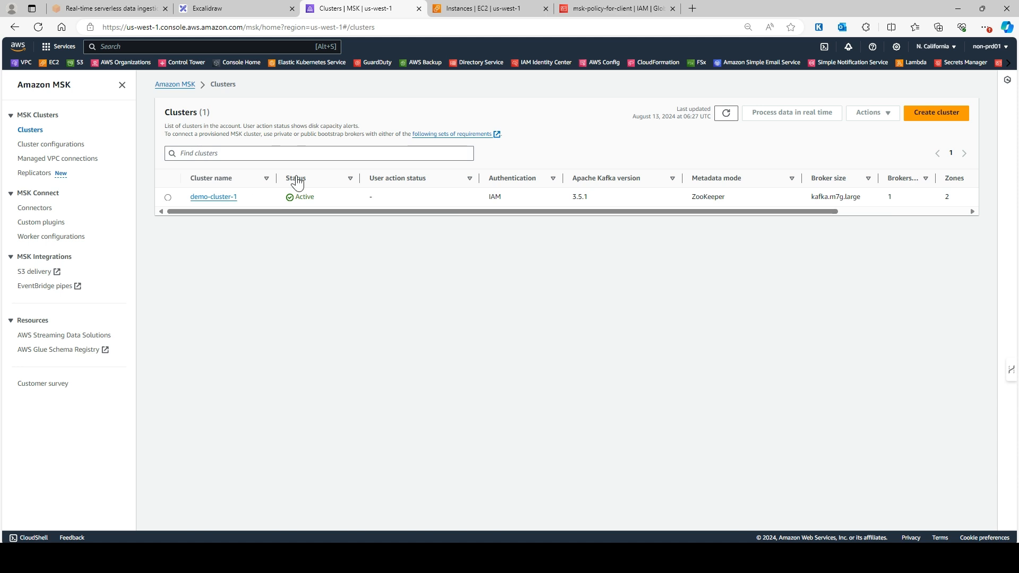
Examine the configuration, networking and broker properties of demo-cluster-1, and view its client information with the bootstrap servers.
click(168, 197)
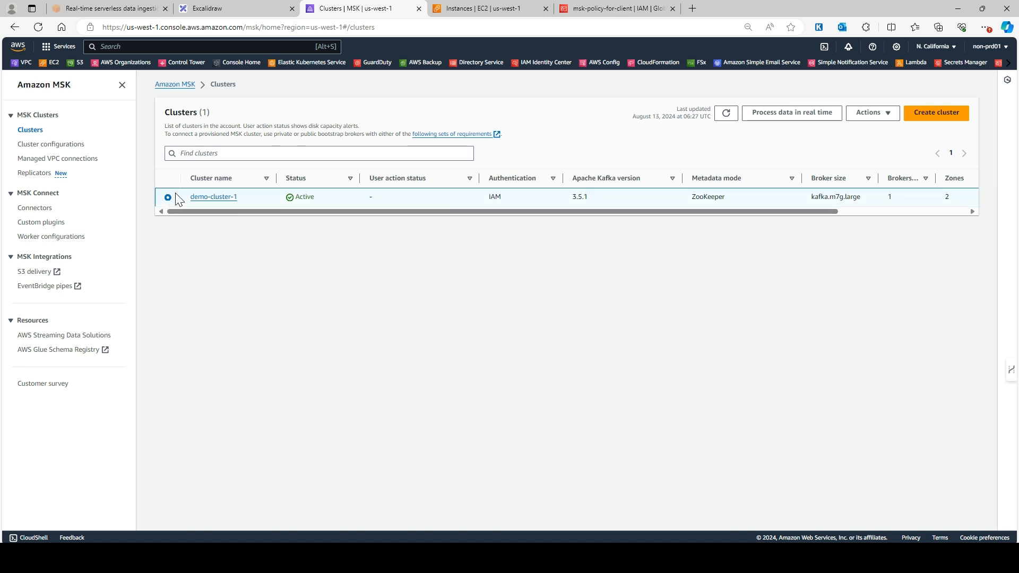
click(208, 198)
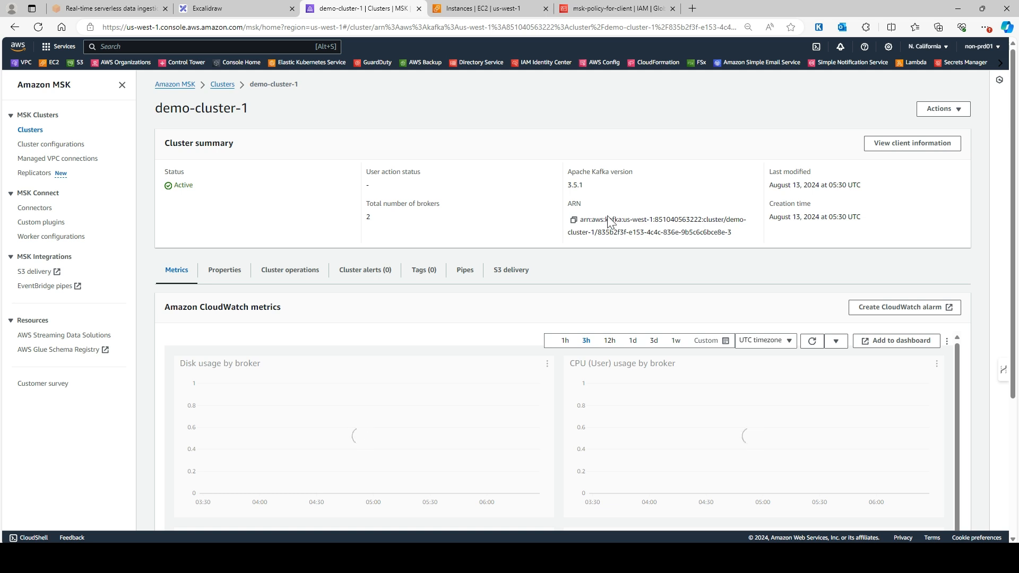
click(230, 275)
scroll(375, 287, down, 3)
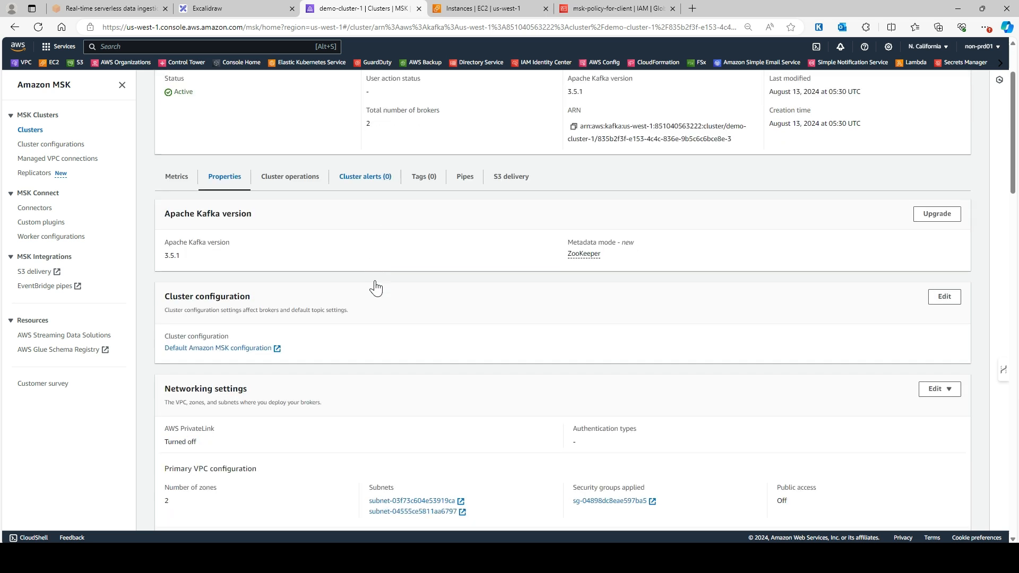
scroll(228, 231, down, 2)
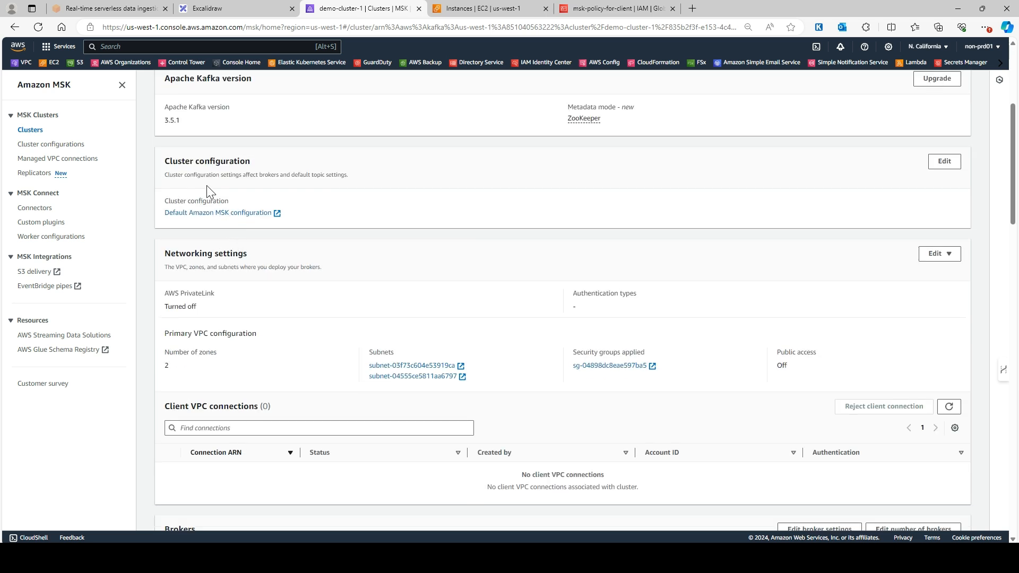
scroll(473, 400, down, 7)
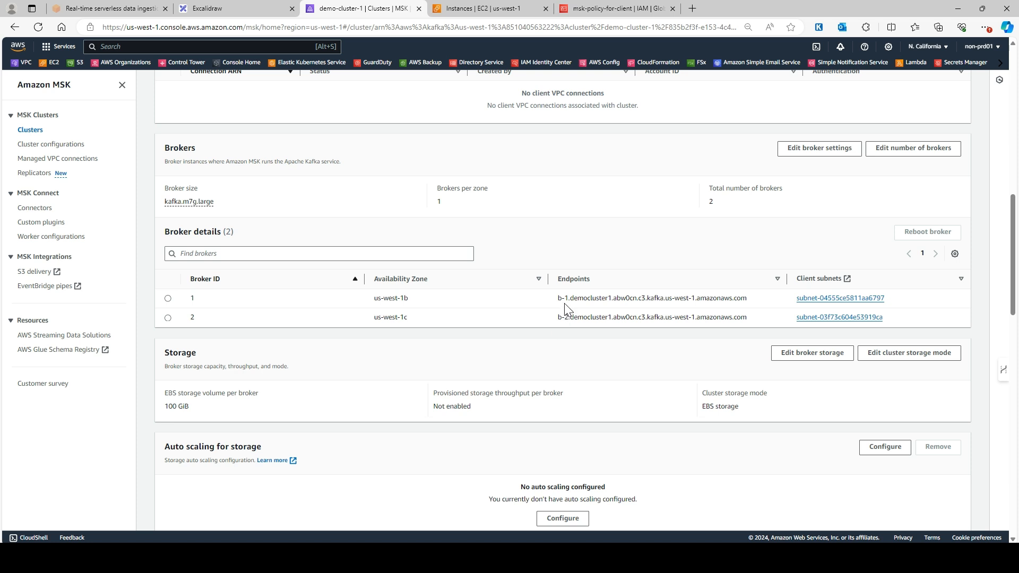
scroll(654, 292, up, 10)
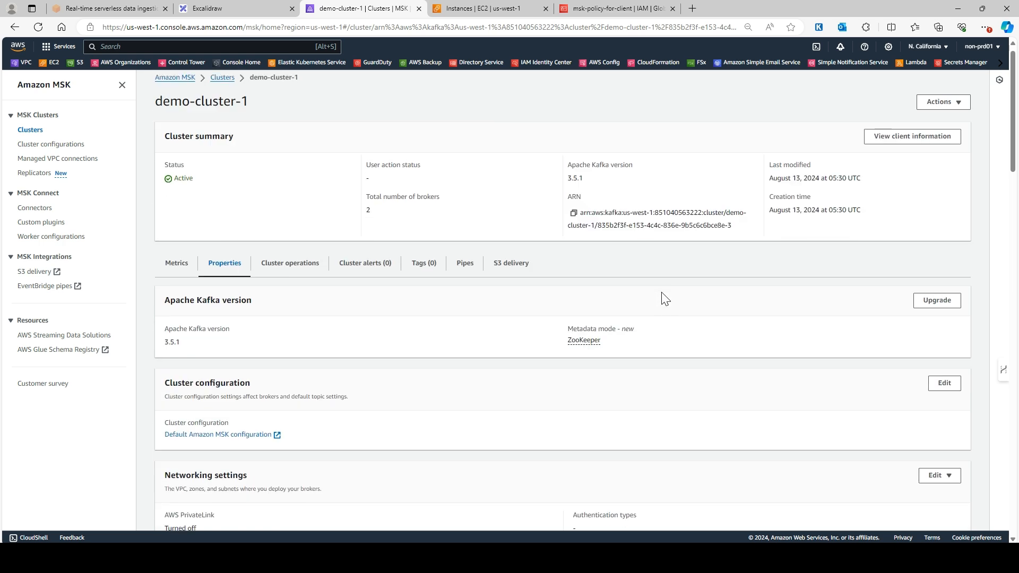
click(910, 142)
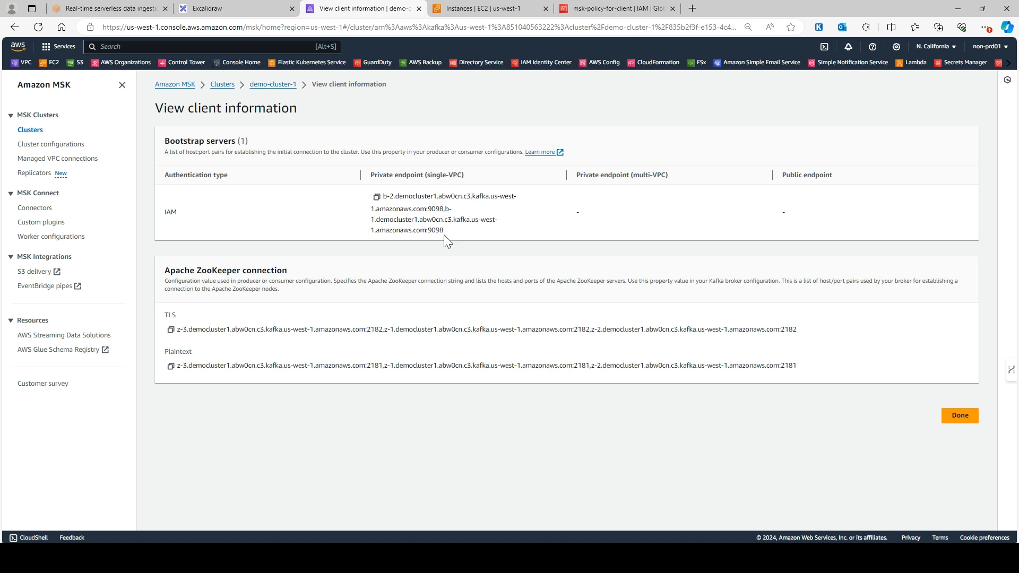
mouse_move(697, 558)
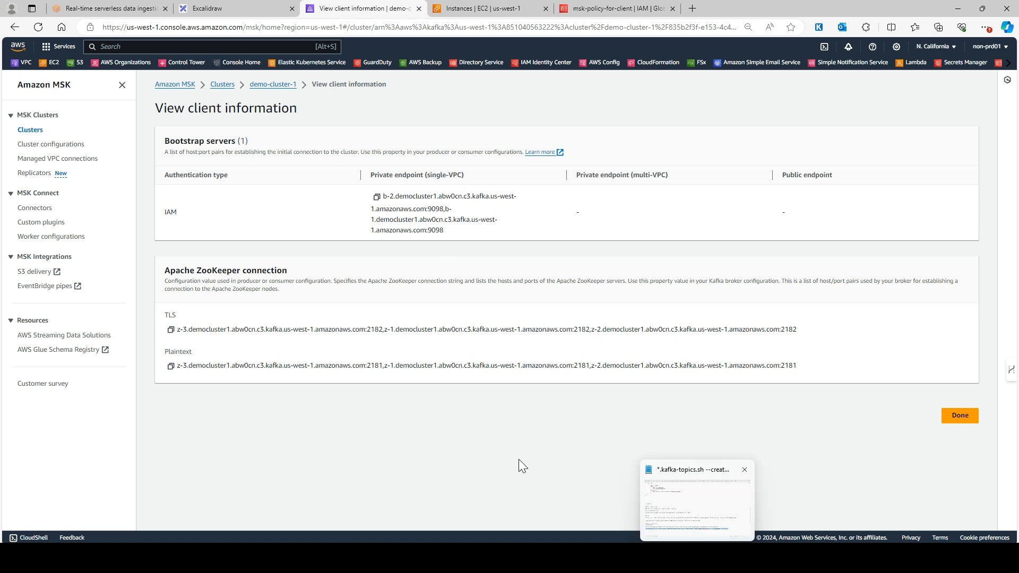
Look at the client machine in the Excalidraw diagram and inspect the MSKTutorialClient instance's details and IAM role in EC2.
click(233, 6)
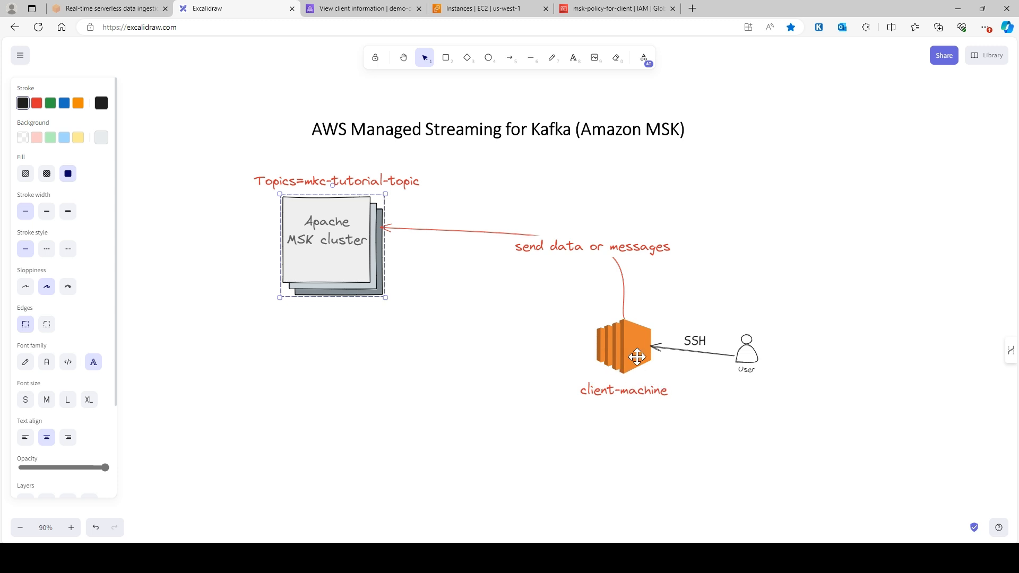
click(483, 9)
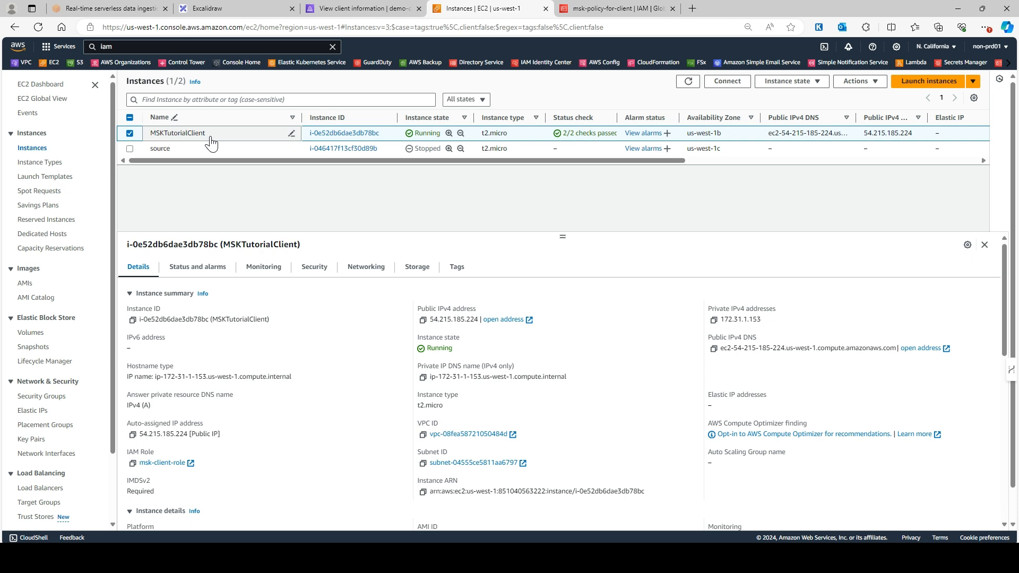
scroll(230, 320, down, 2)
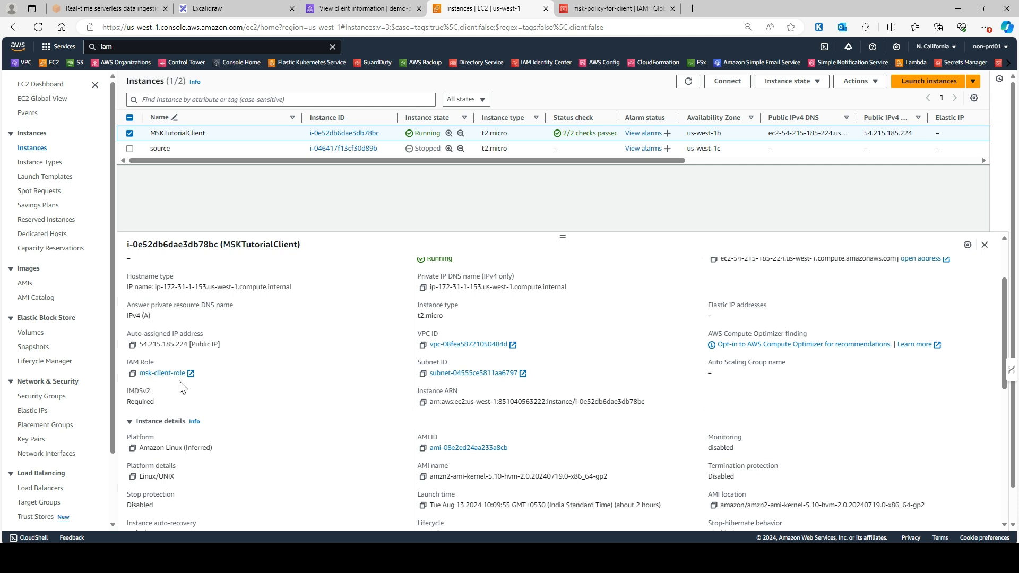
Switch to the IAM console and search the roles for "msk".
click(616, 8)
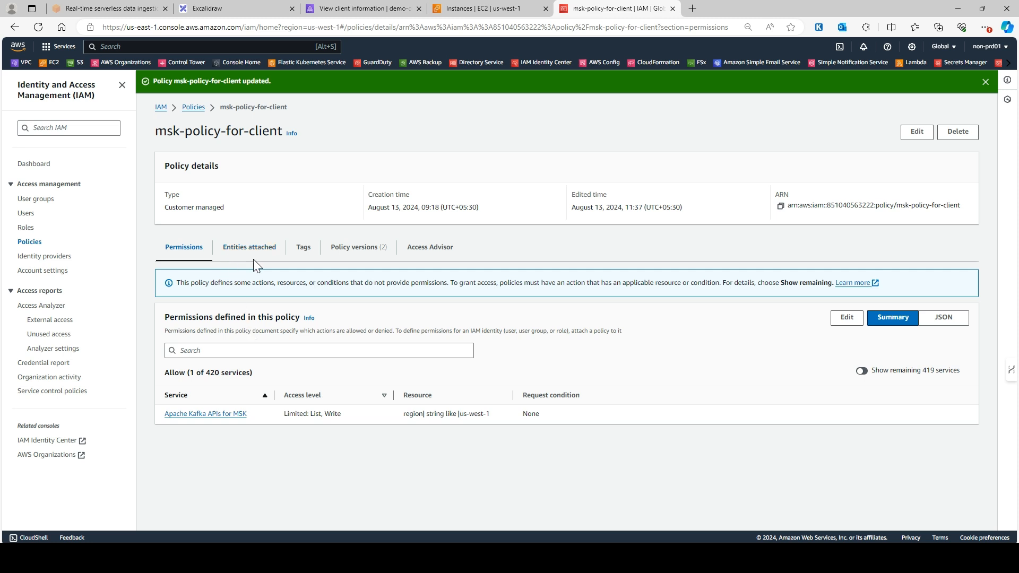
click(194, 107)
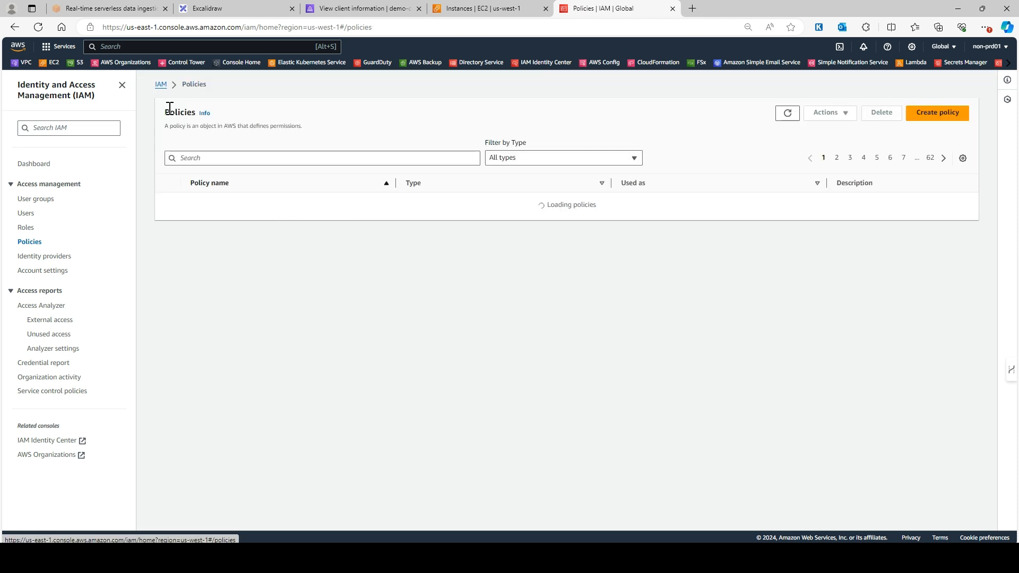
click(26, 227)
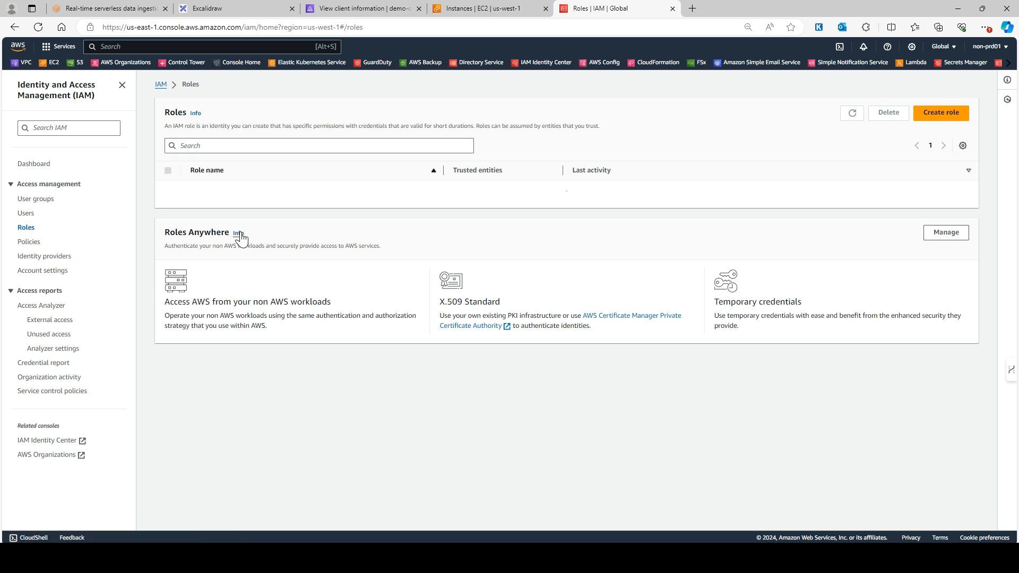
click(246, 144)
text(msk)
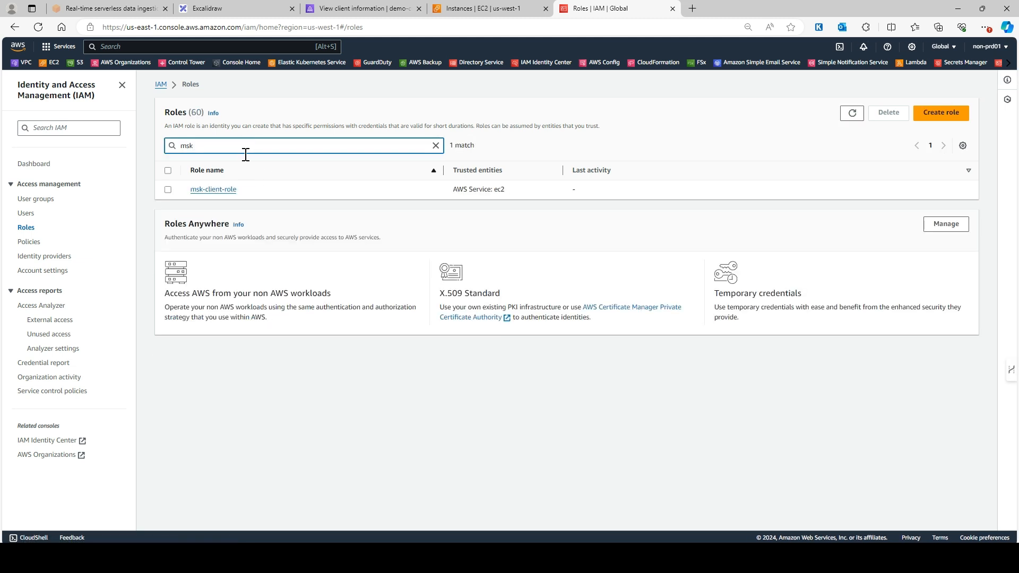
Open the msk-client-role role, expand its msk-policy-for-client policy and read through all the kafka-cluster permission statements.
click(212, 189)
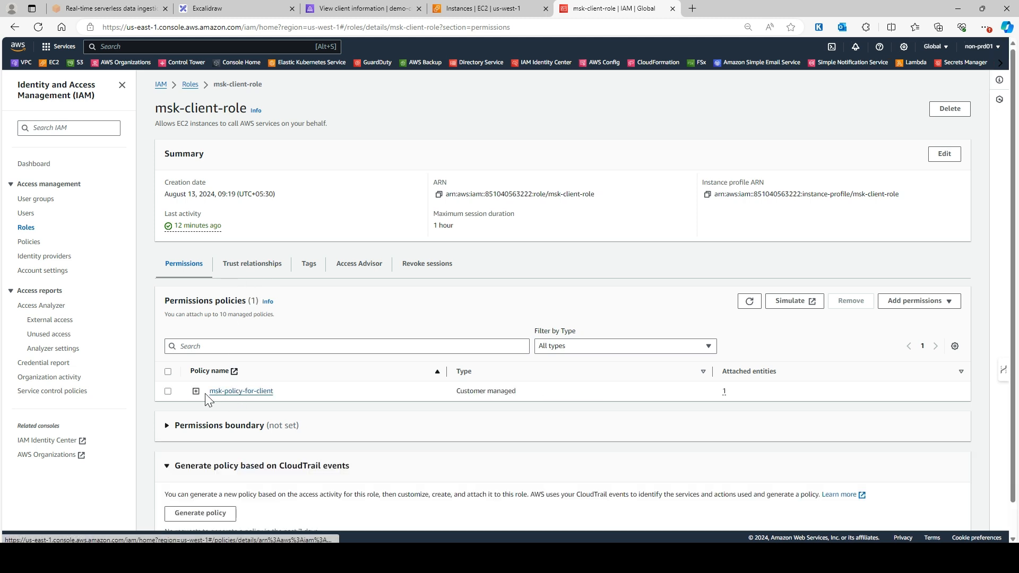
click(196, 392)
scroll(448, 298, down, 4)
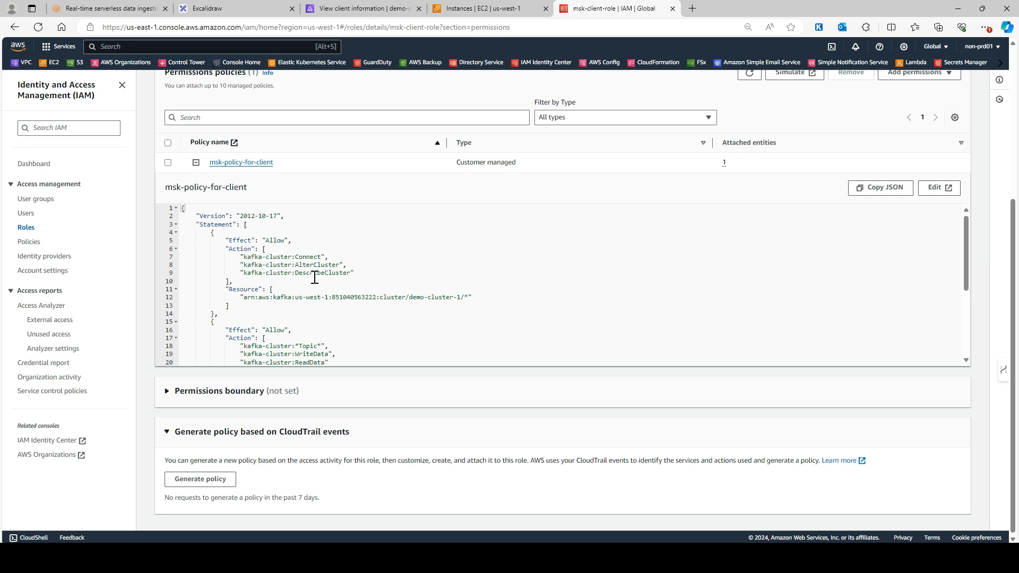
scroll(361, 274, down, 1)
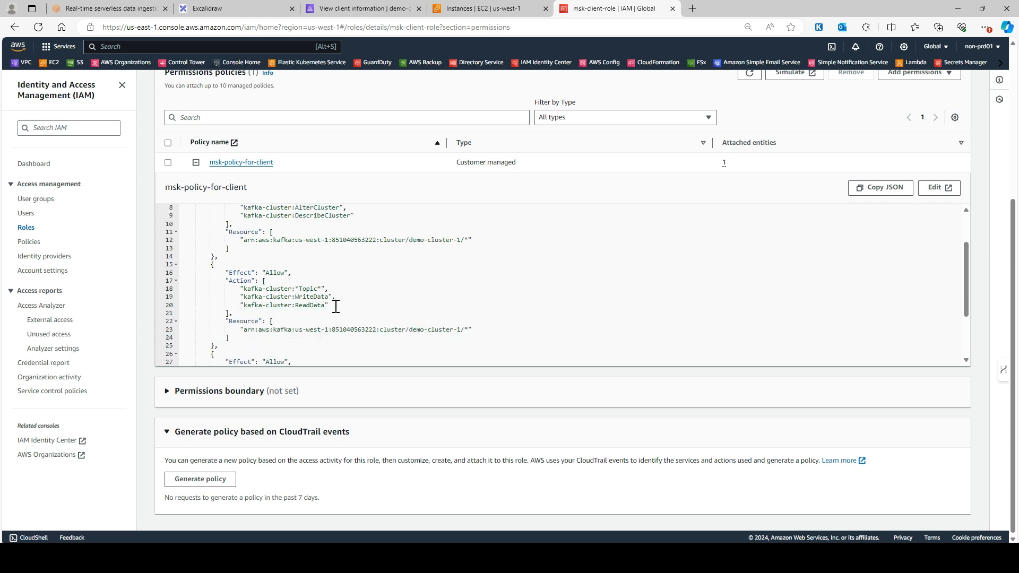
scroll(329, 308, down, 2)
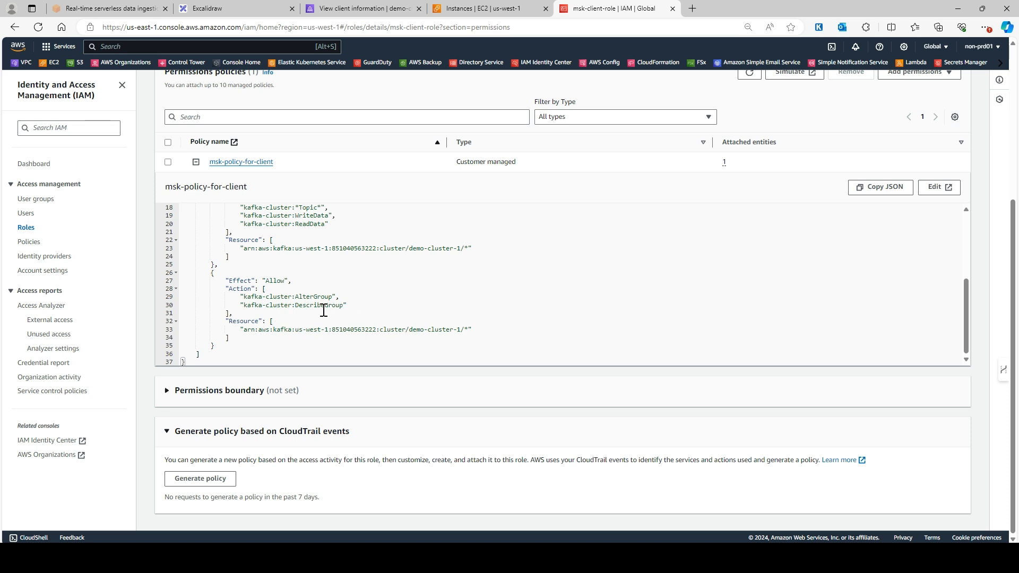
scroll(368, 313, up, 3)
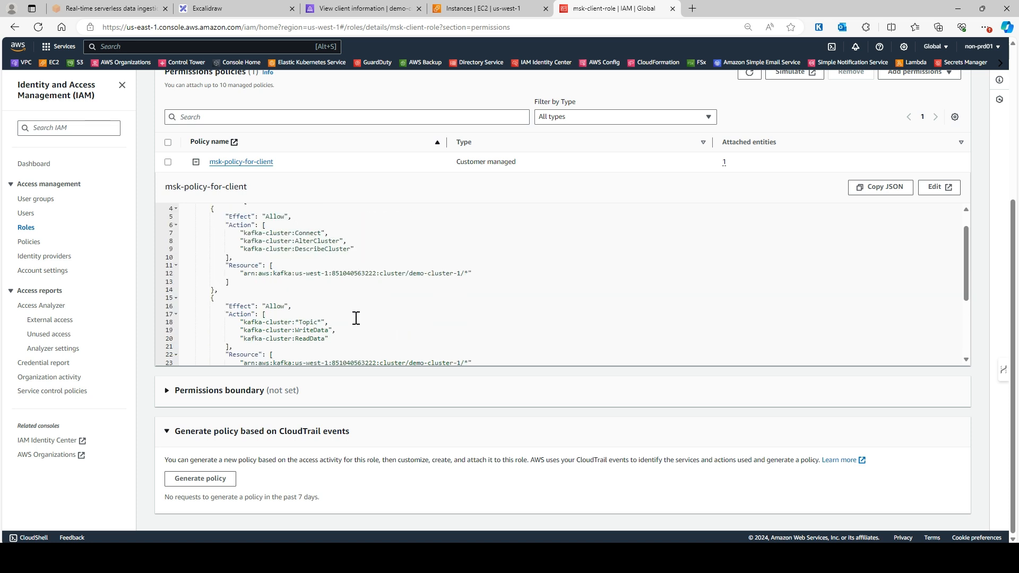
Examine the region, account ID and cluster name parts of the resource ARN in the msk-policy-for-client JSON.
drag(329, 274, 295, 274)
drag(376, 274, 338, 275)
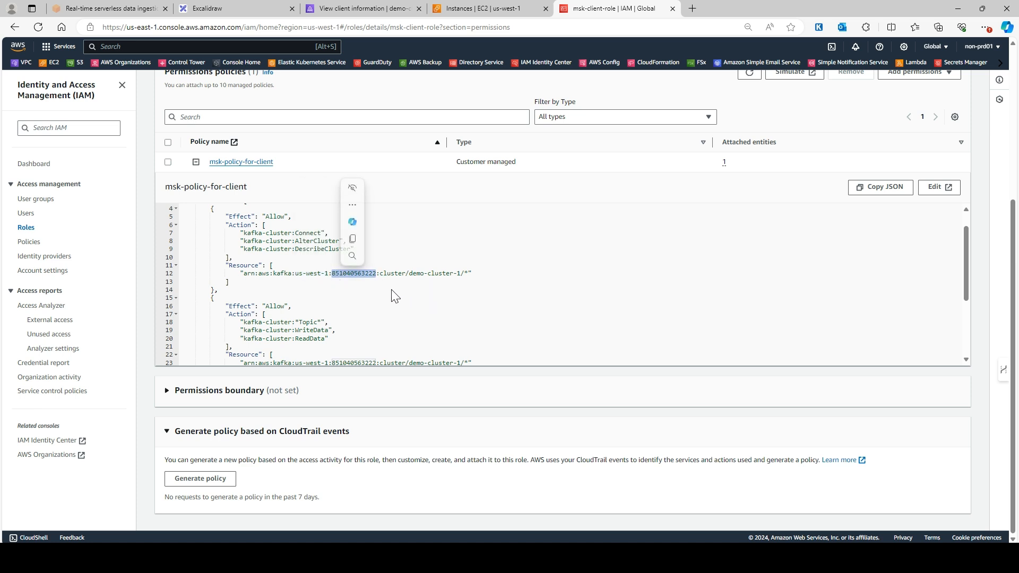
click(381, 273)
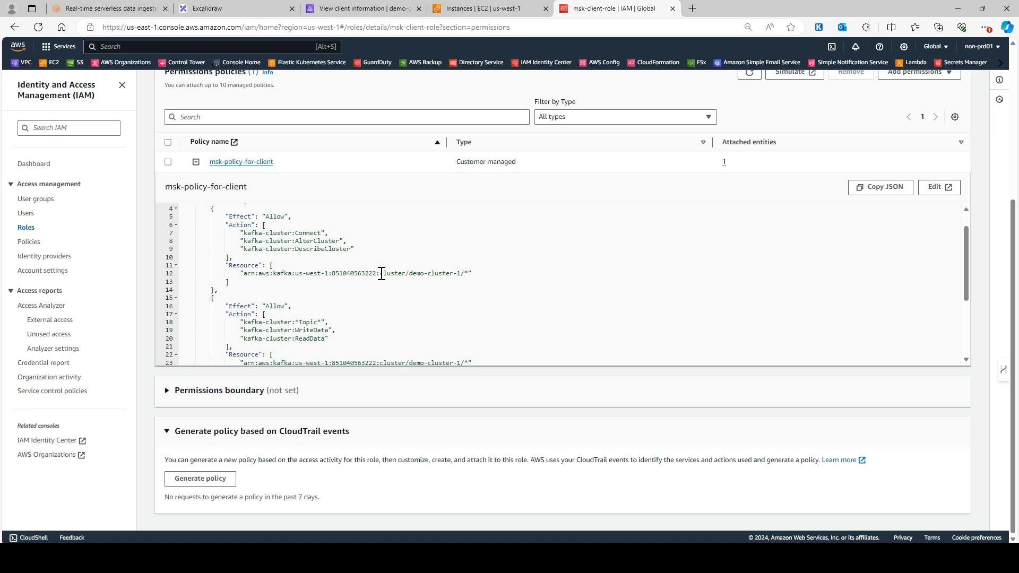
click(374, 275)
drag(377, 275, 332, 275)
click(389, 301)
drag(463, 273, 408, 274)
click(451, 306)
scroll(451, 306, down, 3)
scroll(469, 240, up, 4)
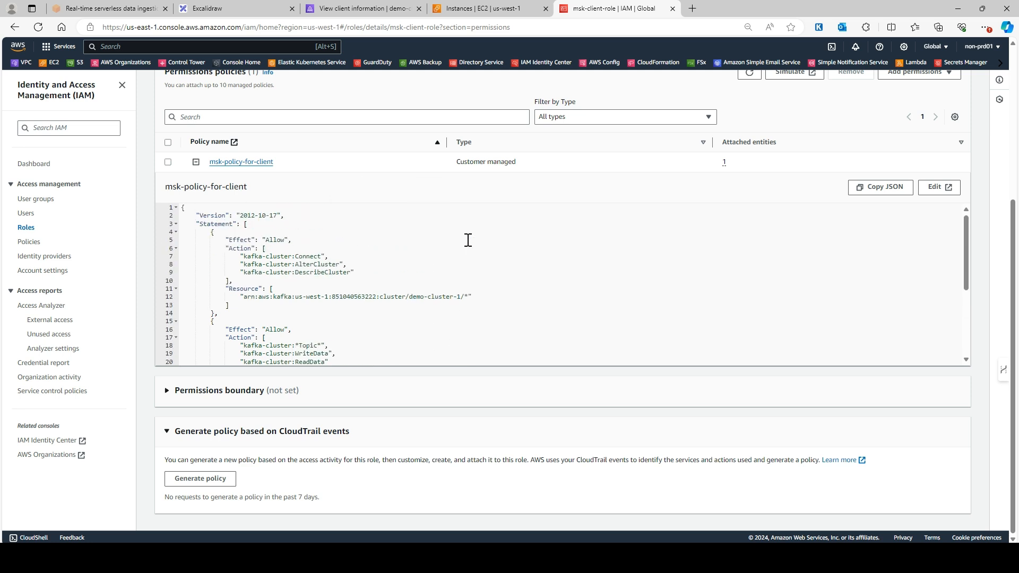
Return to the EC2 instances and connect to MSKTutorialClient using EC2 Instance Connect as ec2-user.
key(ctrl+shift+Tab)
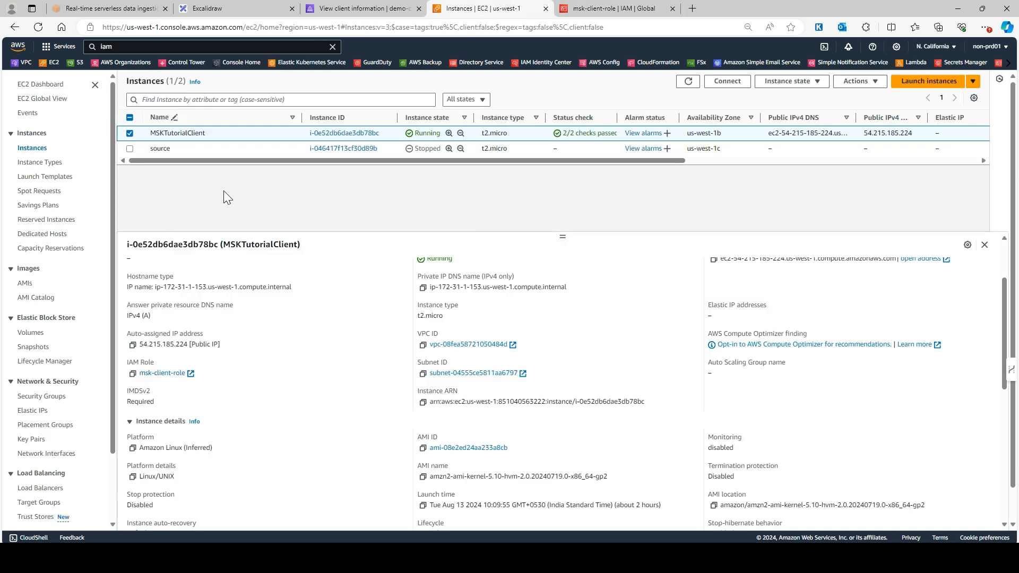
click(719, 84)
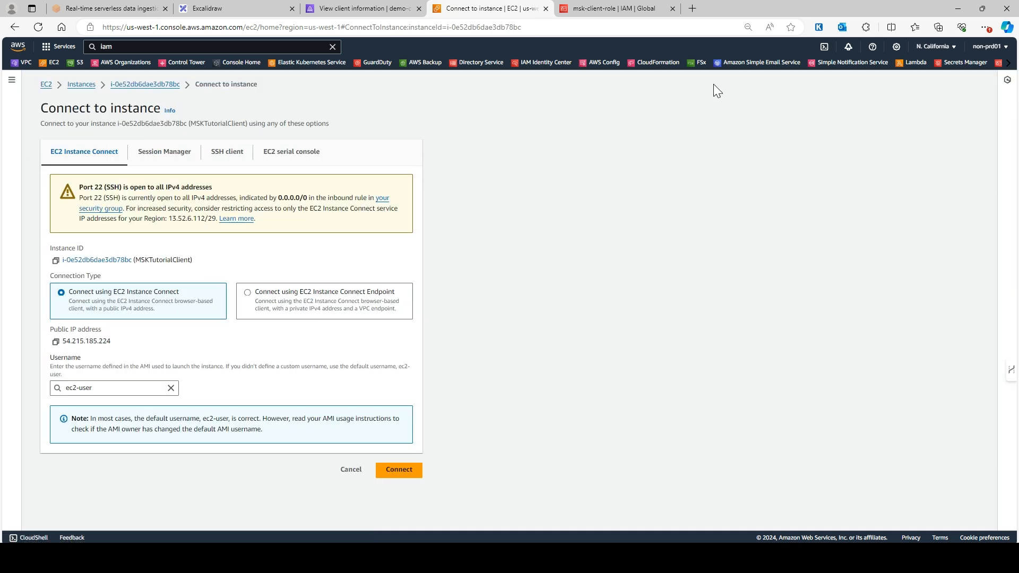
click(399, 470)
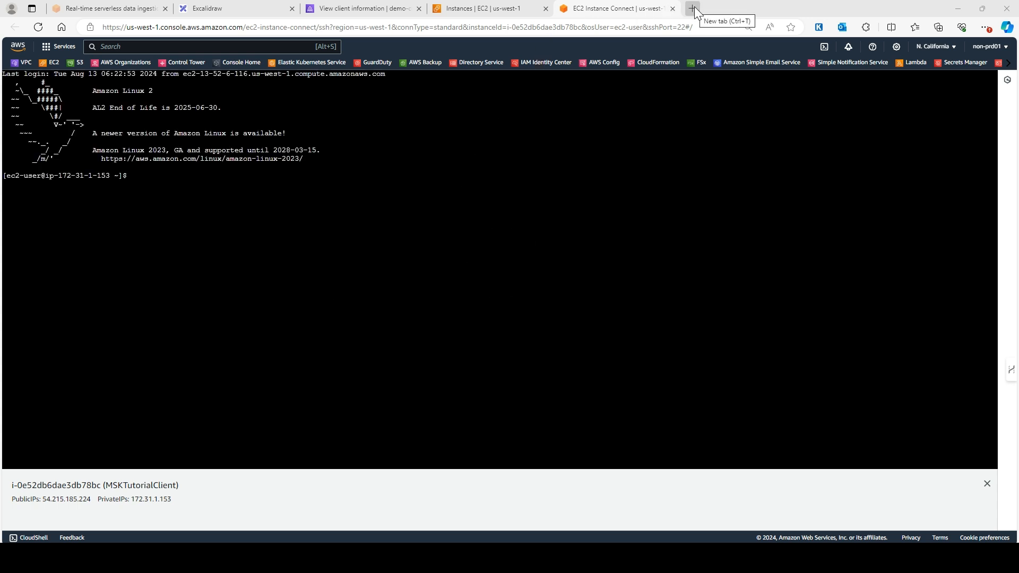
Open the EC2 security groups list in a separate browser tab.
click(506, 9)
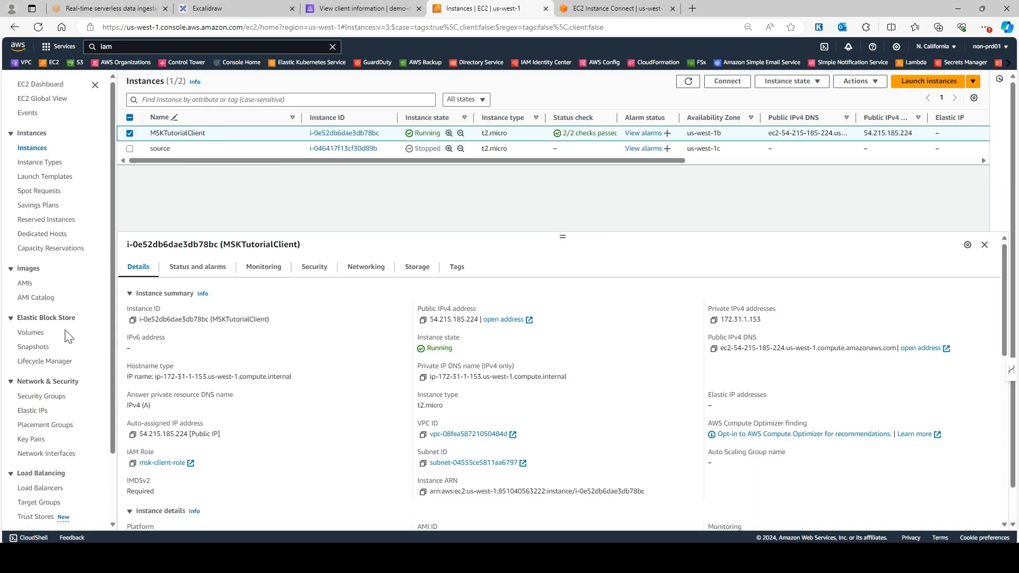
ctrl+click(47, 399)
click(733, 10)
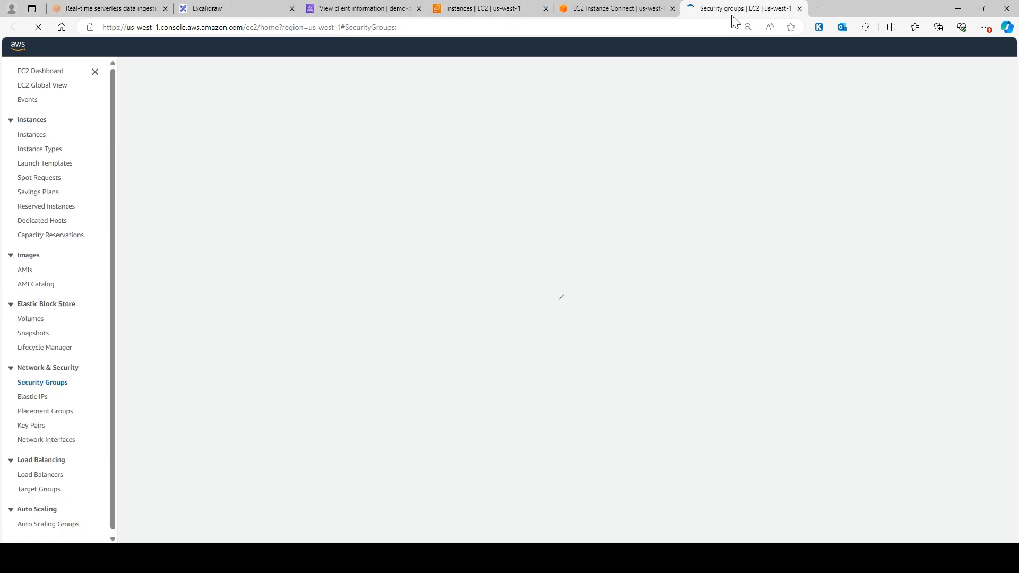
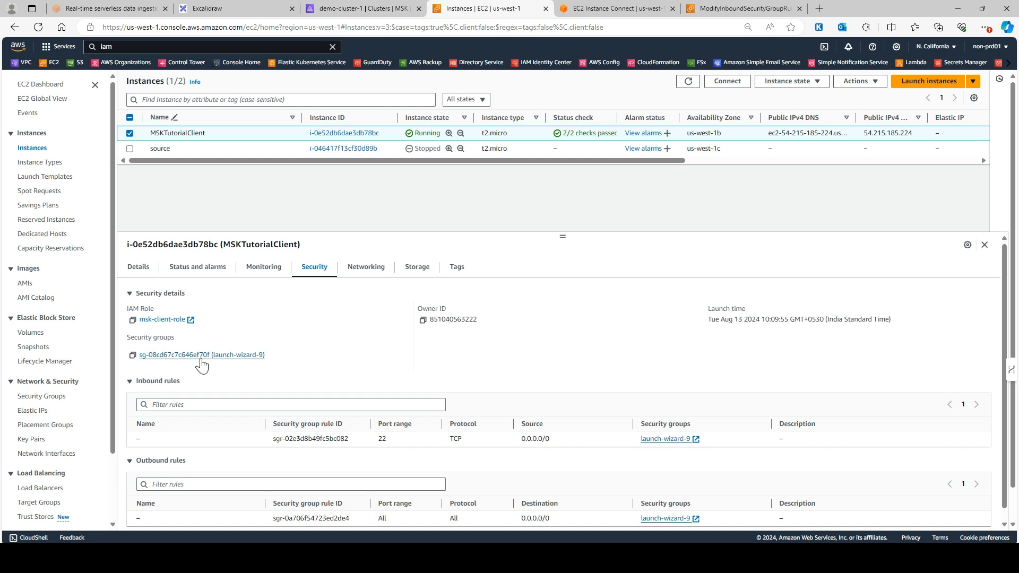
Check the default security group's inbound rules against the networking settings of demo-cluster-1, and close the rules page.
click(737, 12)
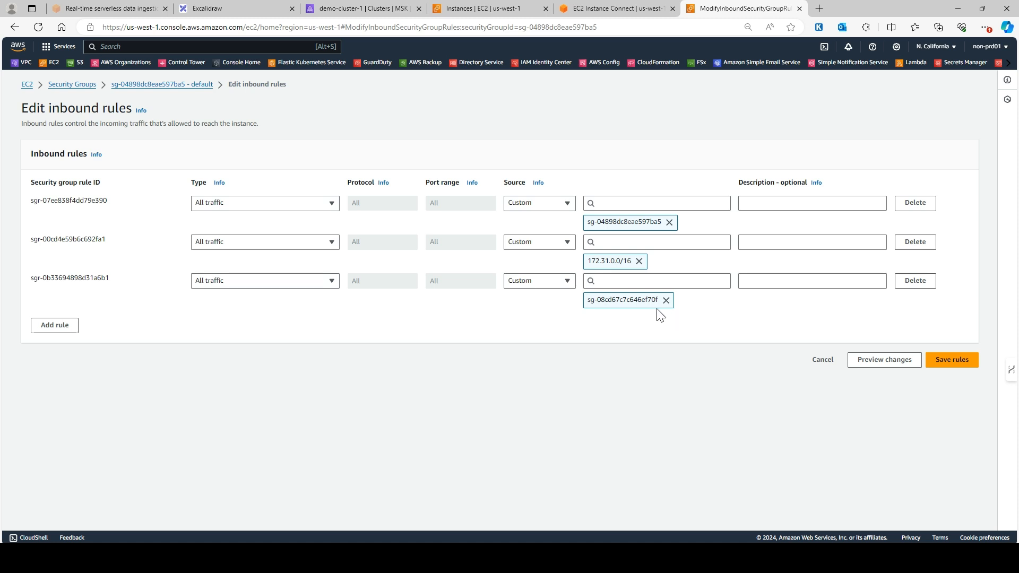
click(950, 361)
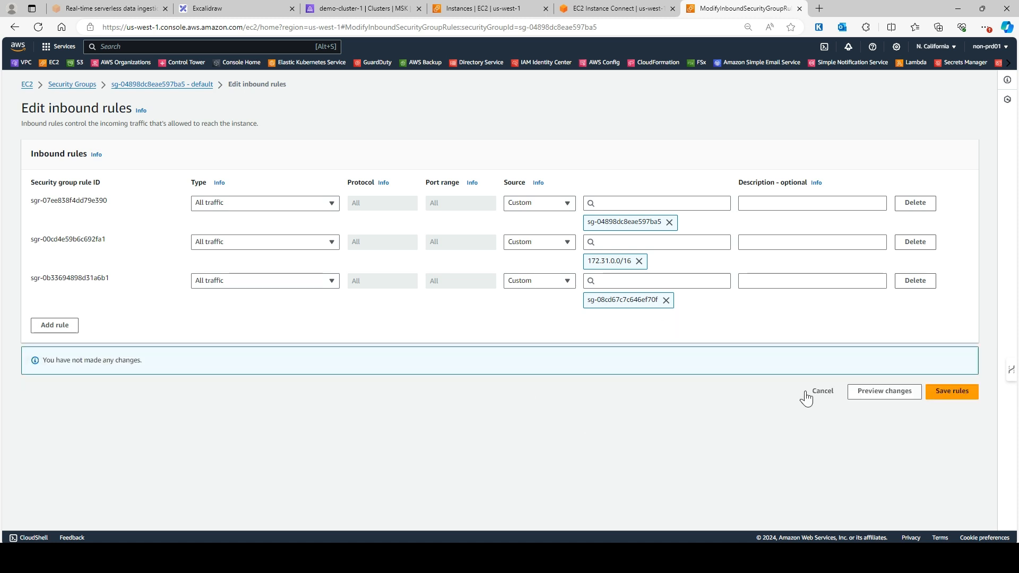
click(468, 8)
click(348, 9)
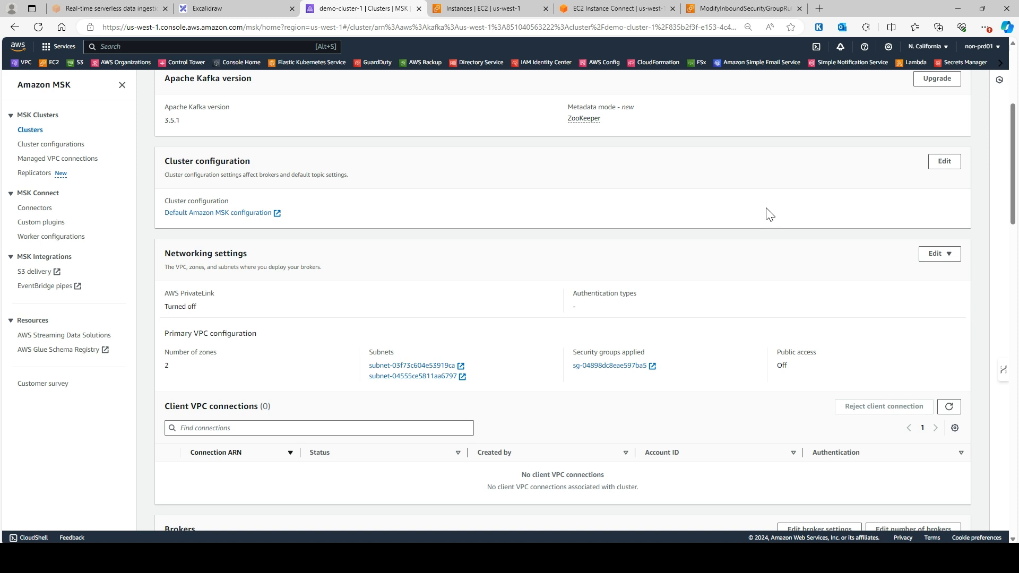
click(784, 9)
key(ctrl+w)
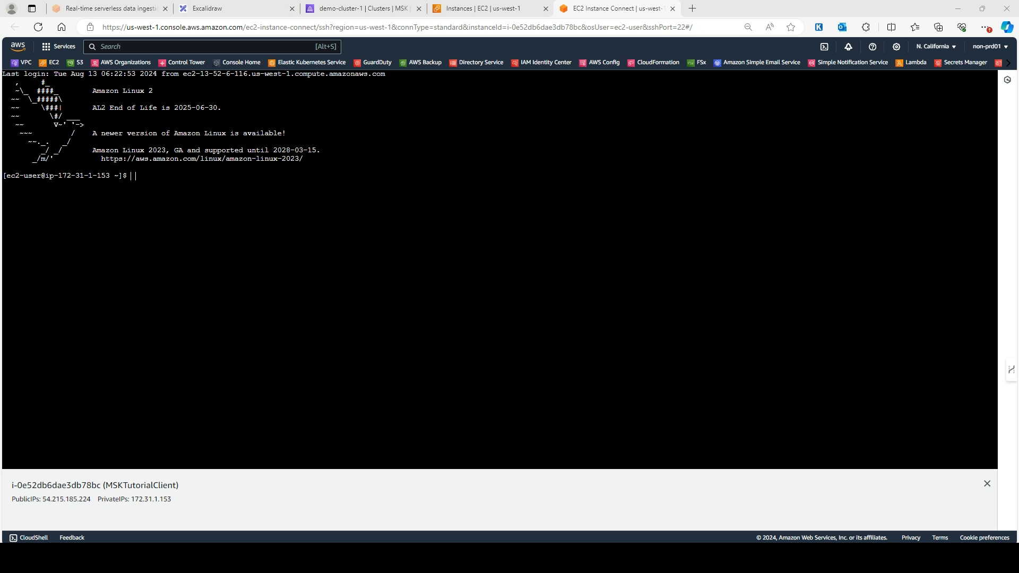
Clear the MSKTutorialClient terminal screen and enlarge the page for readability.
click(206, 195)
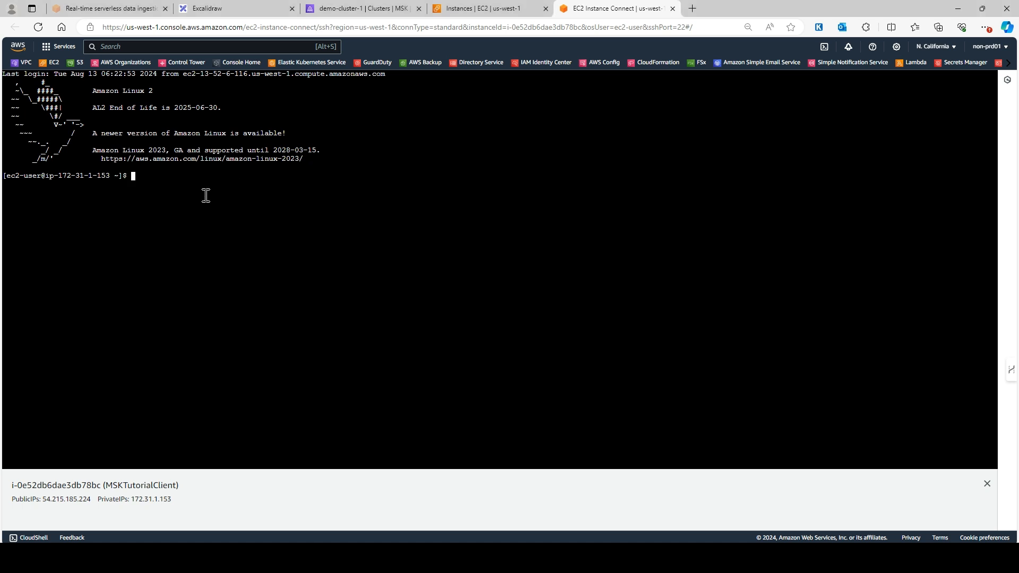
key(ctrl+l)
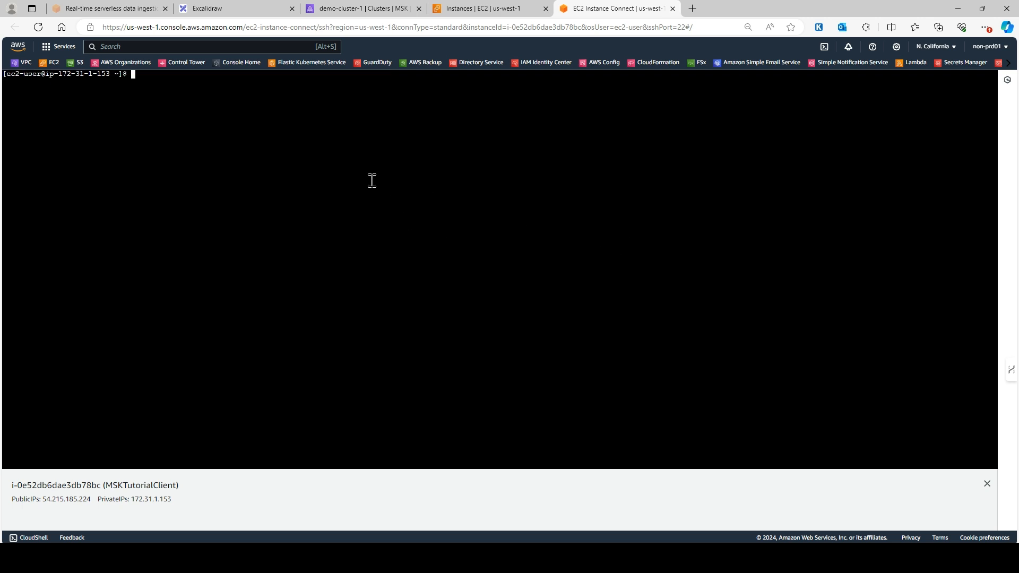
key(ctrl+plus)
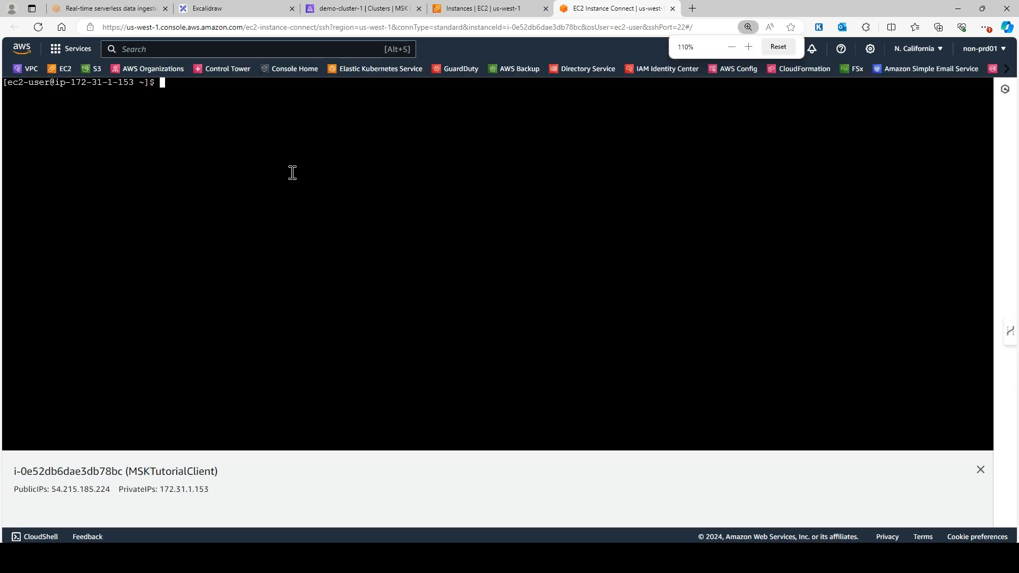
key(ctrl+plus)
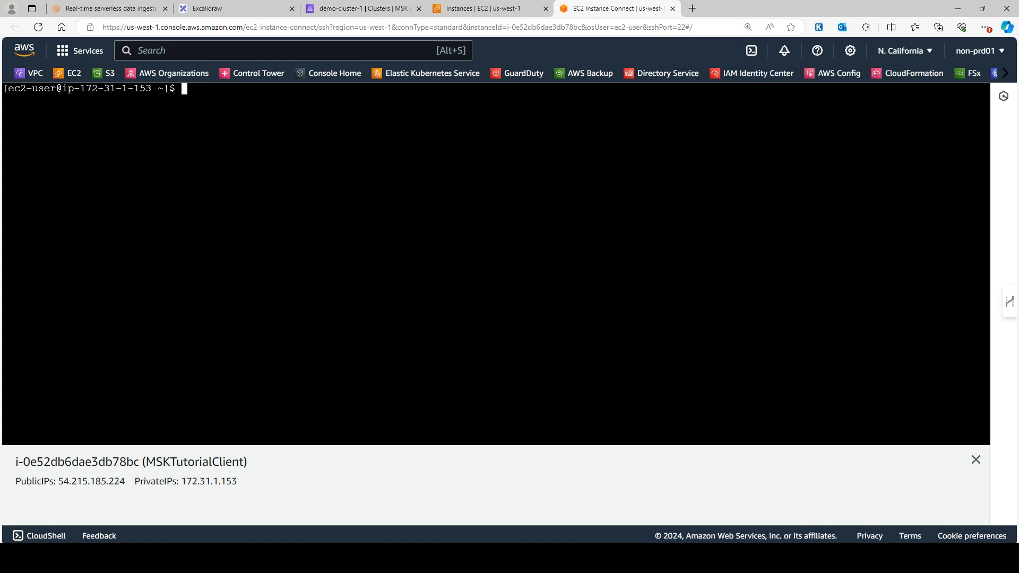
Copy the command "sudo yum -y install java-11" from the Notepad notes and run it in the MSKTutorialClient terminal.
key(alt+Tab)
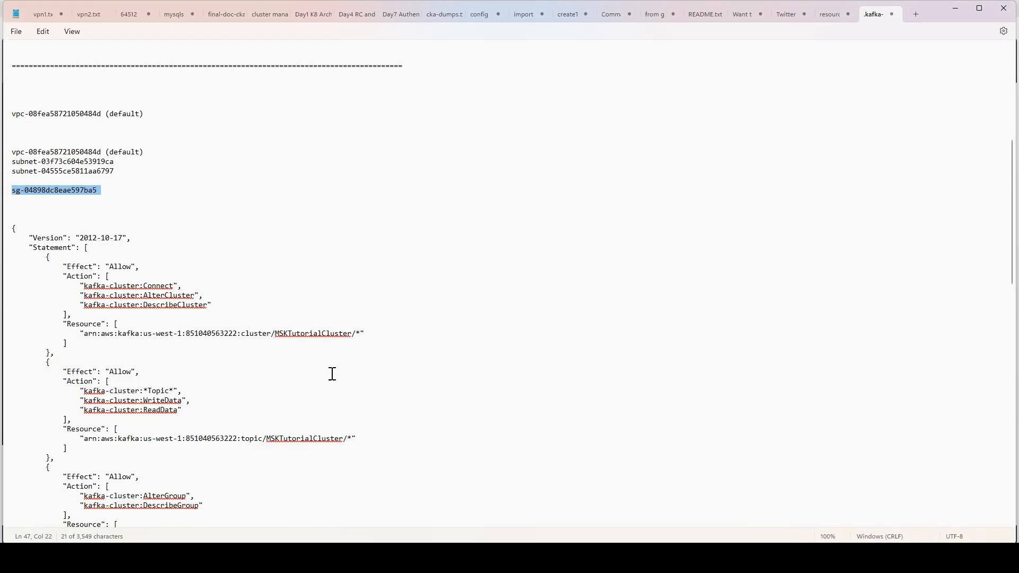
scroll(257, 360, down, 10)
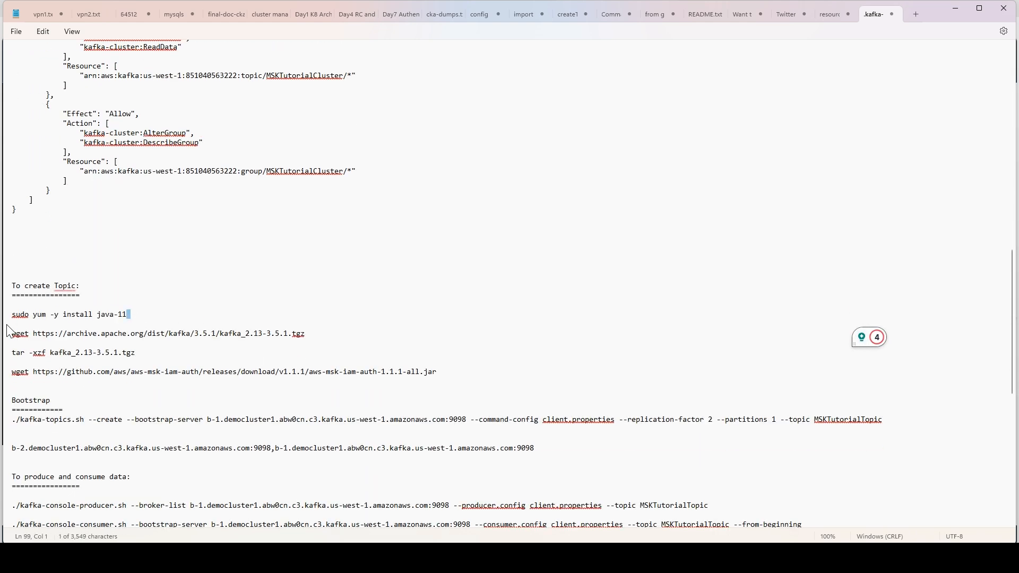
drag(10, 318, 131, 315)
key(ctrl+c)
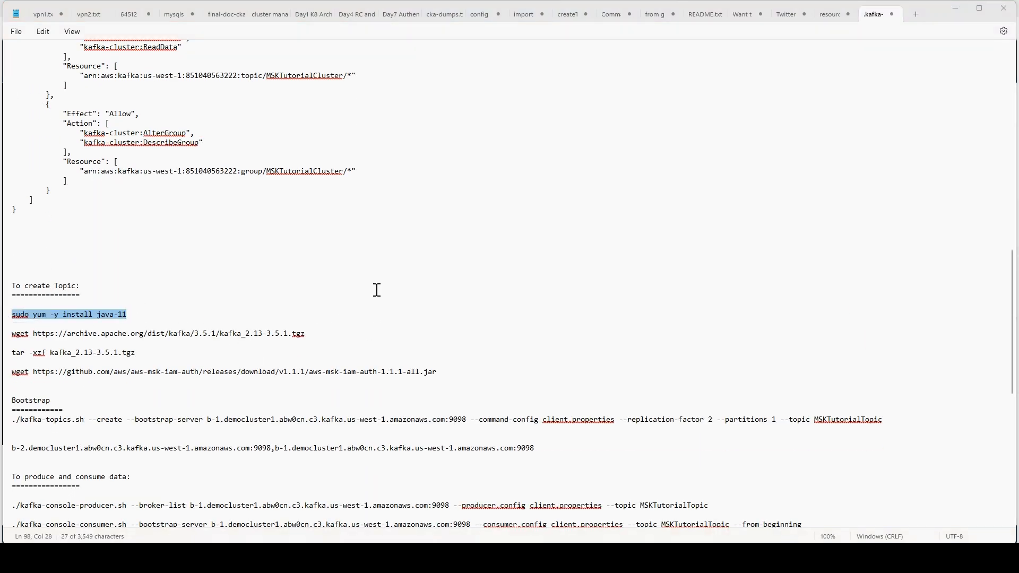
key(alt+Tab)
right_click(219, 140)
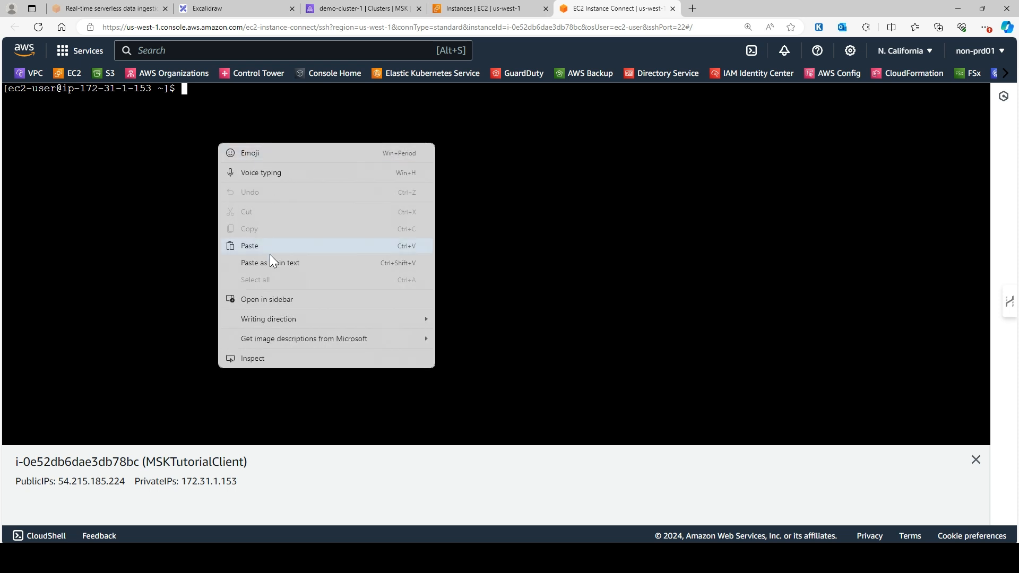
click(270, 249)
key(Return)
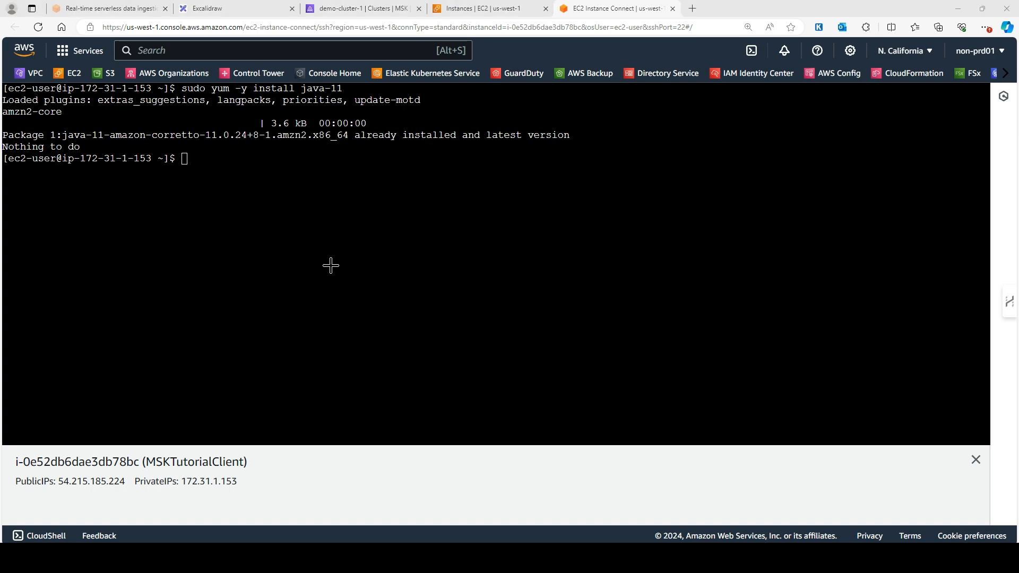
key(alt+Tab)
drag(305, 333, 12, 334)
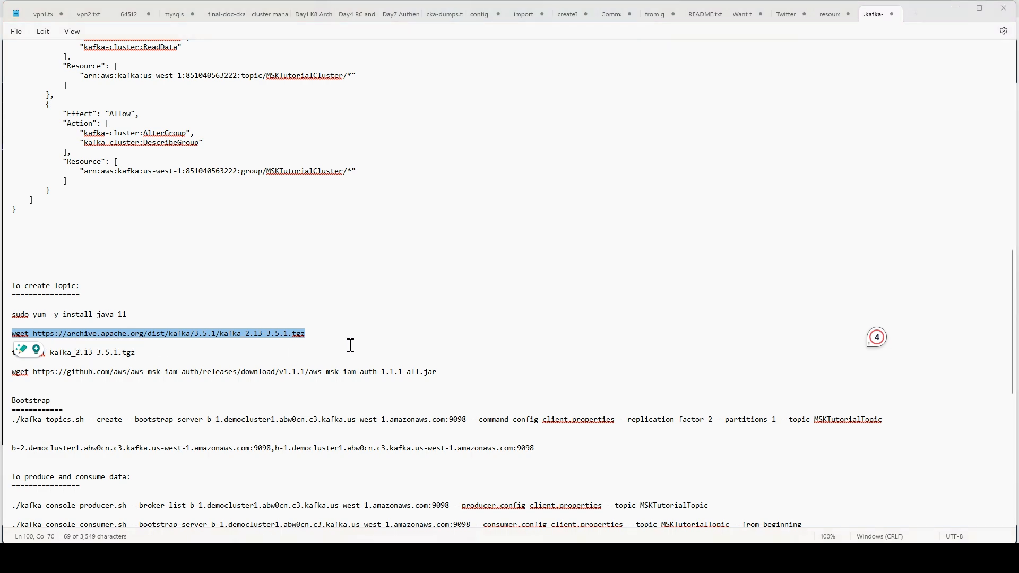
key(alt+Tab)
right_click(232, 179)
click(280, 283)
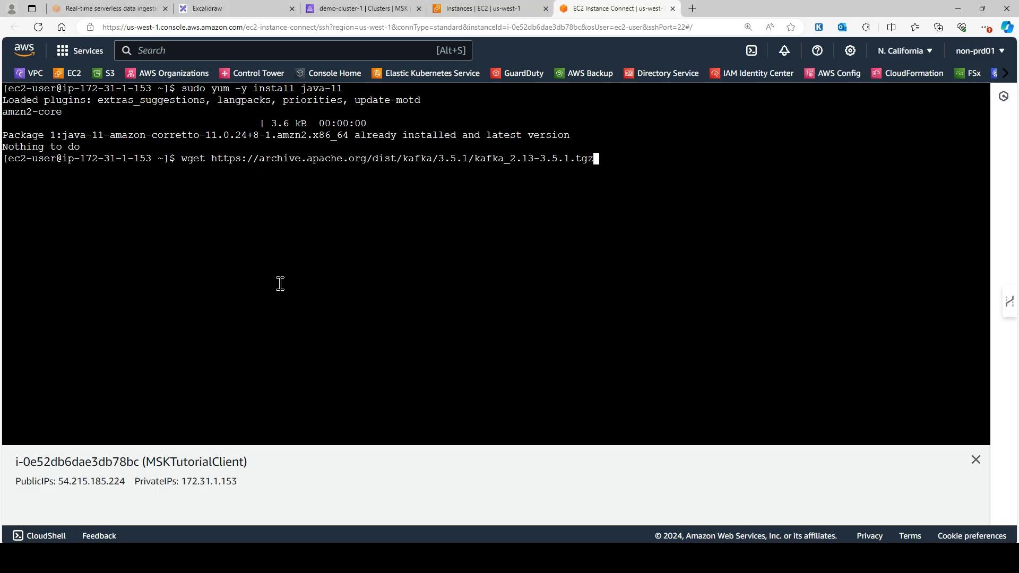
key(Return)
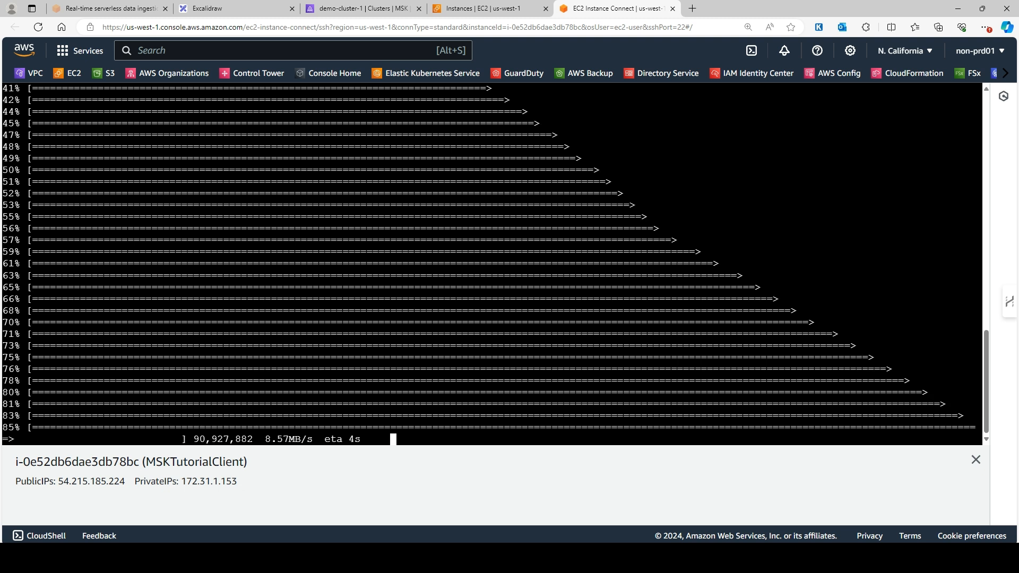
Reduce the page zoom to 110%, clear the terminal and list the files in the home directory.
key(ctrl+plus)
key(ctrl+minus)
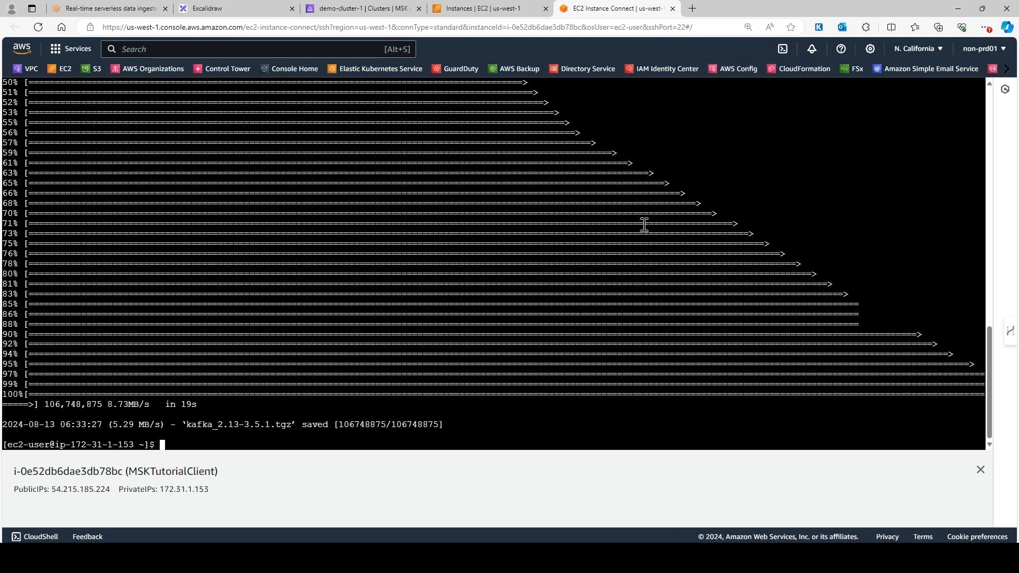
drag(534, 325, 538, 330)
key(ctrl+l)
text(ls)
key(Return)
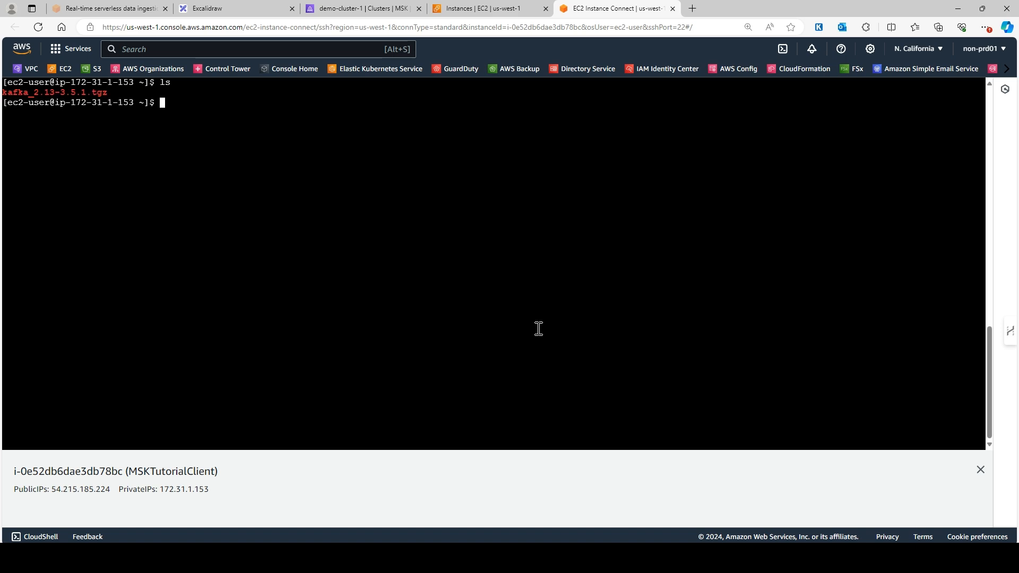
Extract the Kafka archive in the terminal with the notes' command "tar -xzf kafka_2.13-3.5.1.tgz", and return to the notes.
key(alt+Tab)
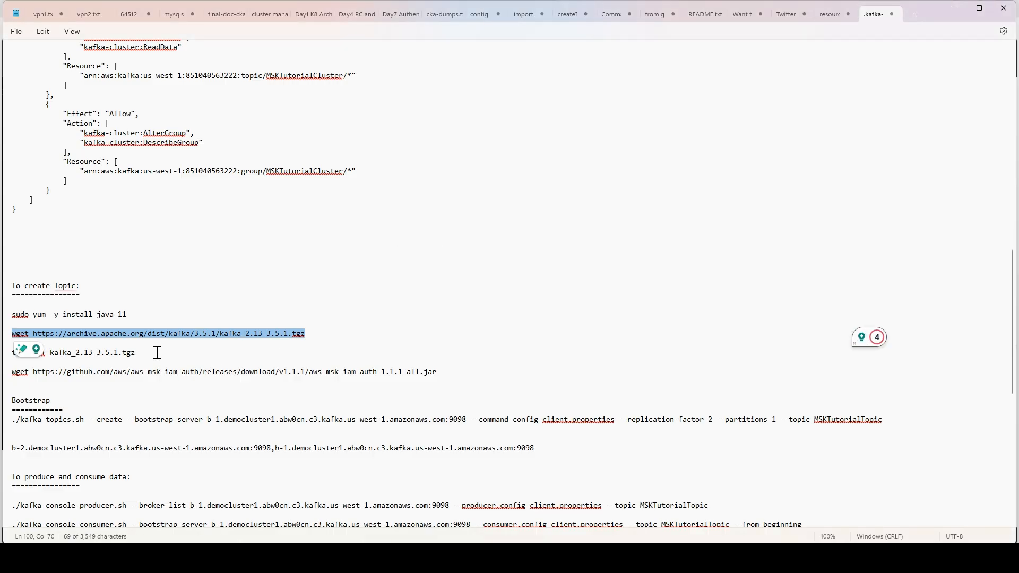
drag(157, 353, 10, 353)
key(alt+Tab)
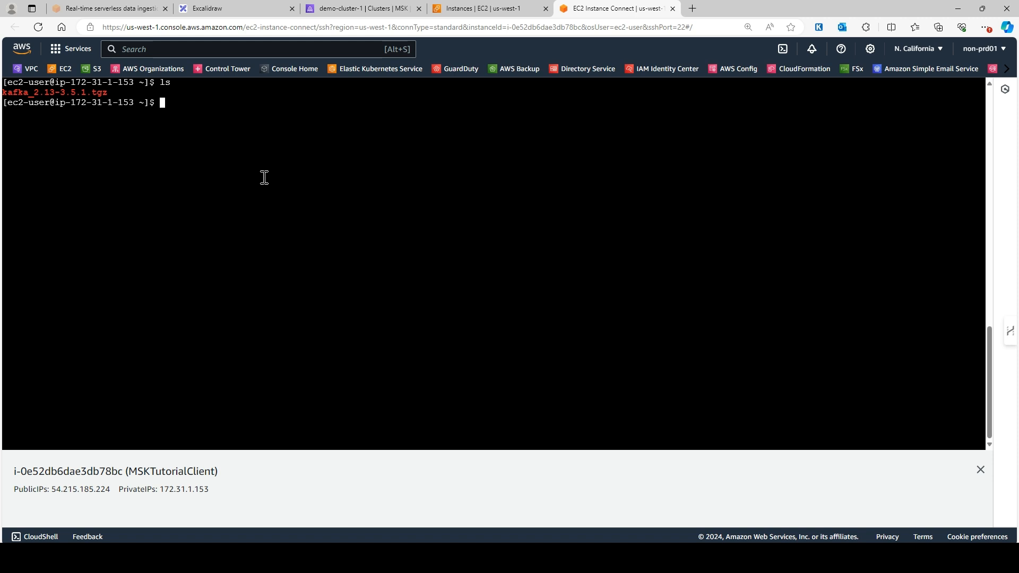
right_click(264, 177)
click(306, 278)
key(Return)
key(alt+Tab)
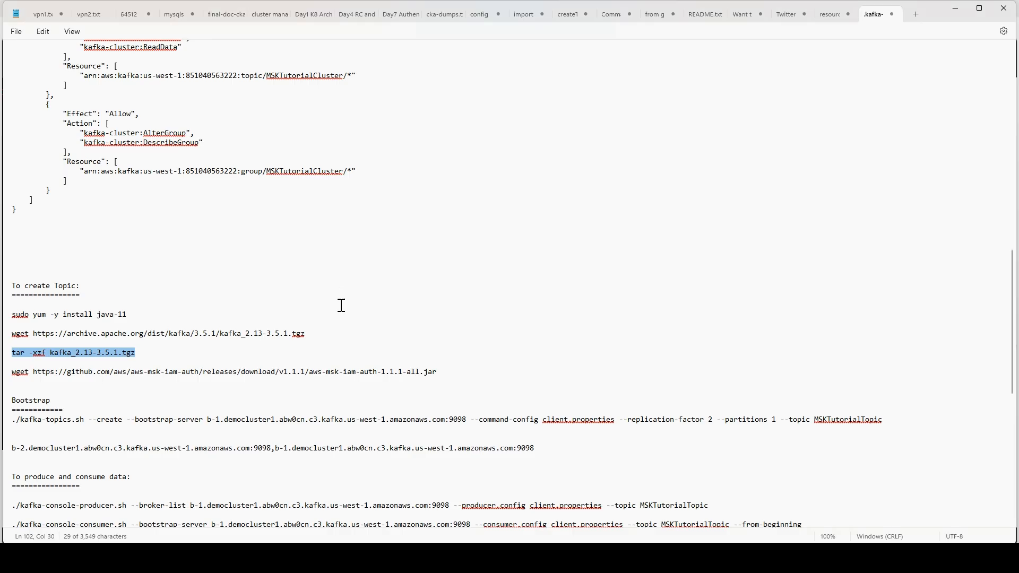
Copy the notes' aws-msk-iam-auth download command, then change into the extracted Kafka libs directory in the terminal and list its files.
drag(439, 373, 12, 373)
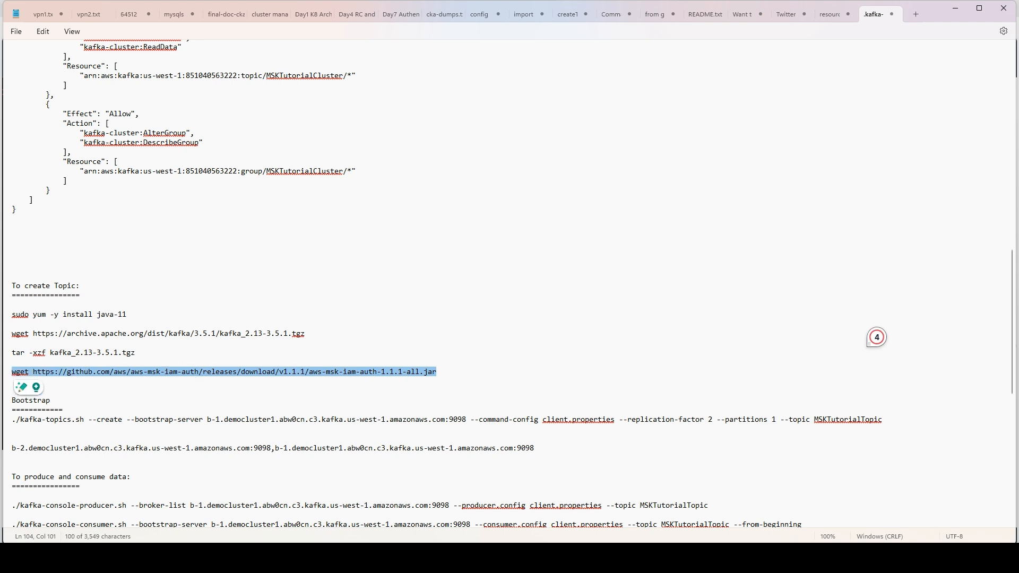
key(alt+Tab)
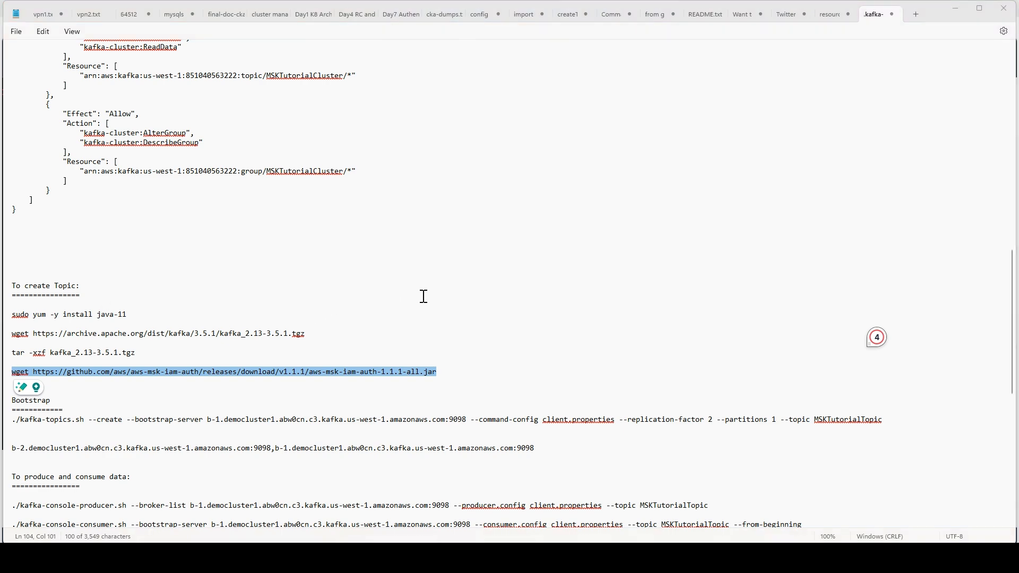
text(cd )
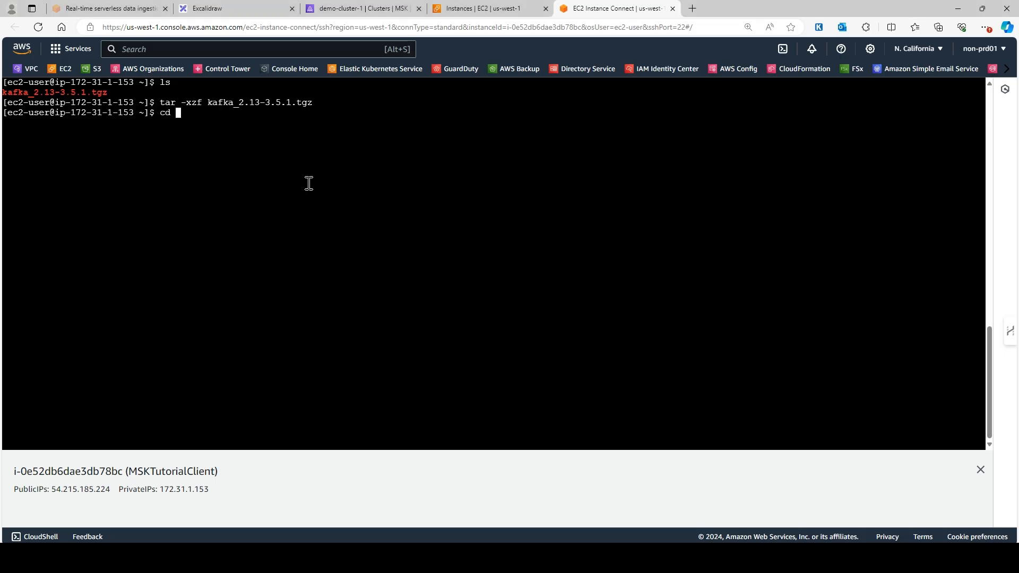
text(kaf)
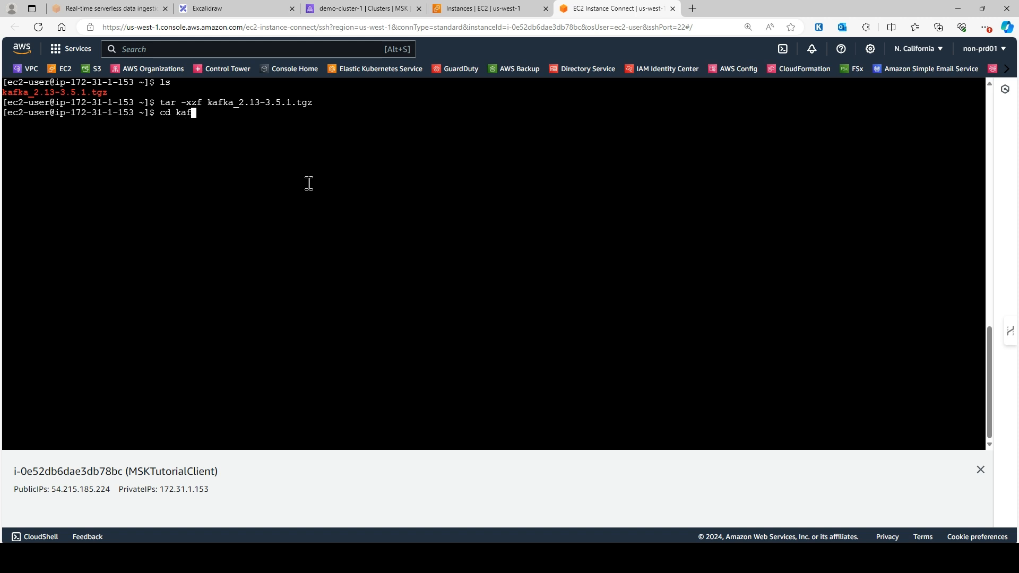
key(Tab)
text(lib)
key(Tab)
key(Return)
text(ls)
key(Return)
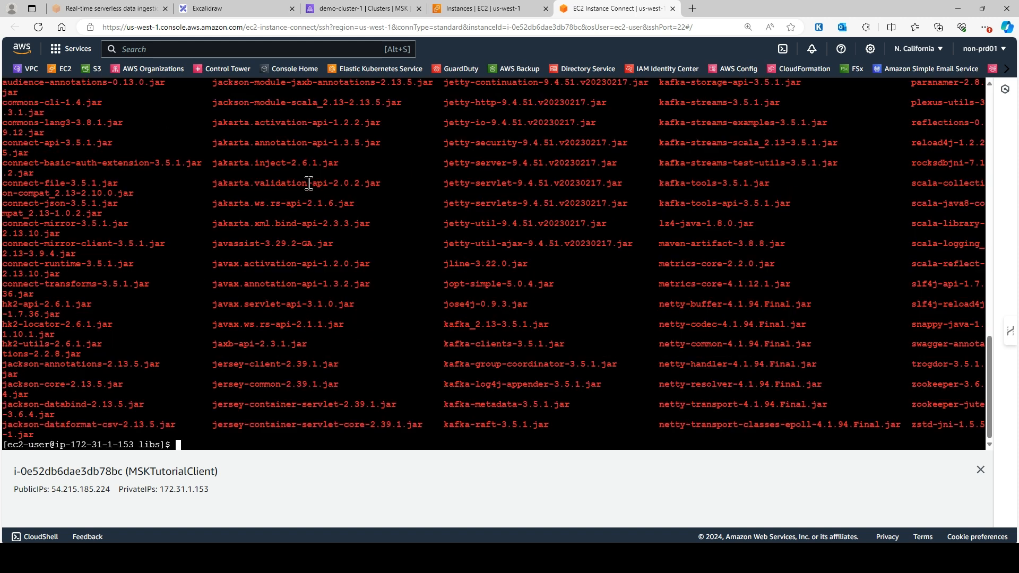
key(ctrl+l)
right_click(303, 170)
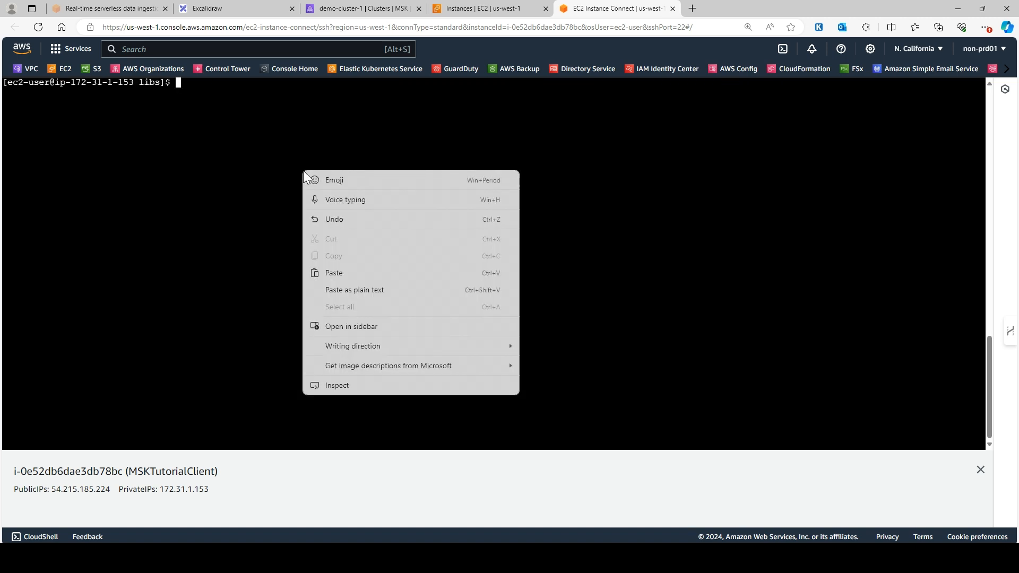
click(347, 273)
key(Return)
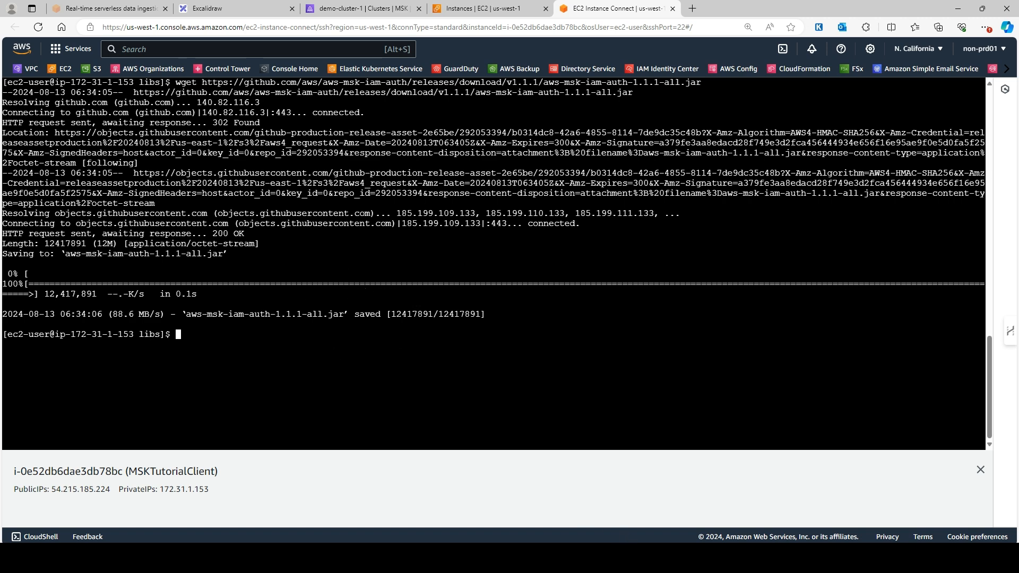
Move from the libs directory to Kafka's bin directory, list its files and clear the terminal.
key(alt+Tab)
key(ctrl+l)
text(cd ..)
key(Return)
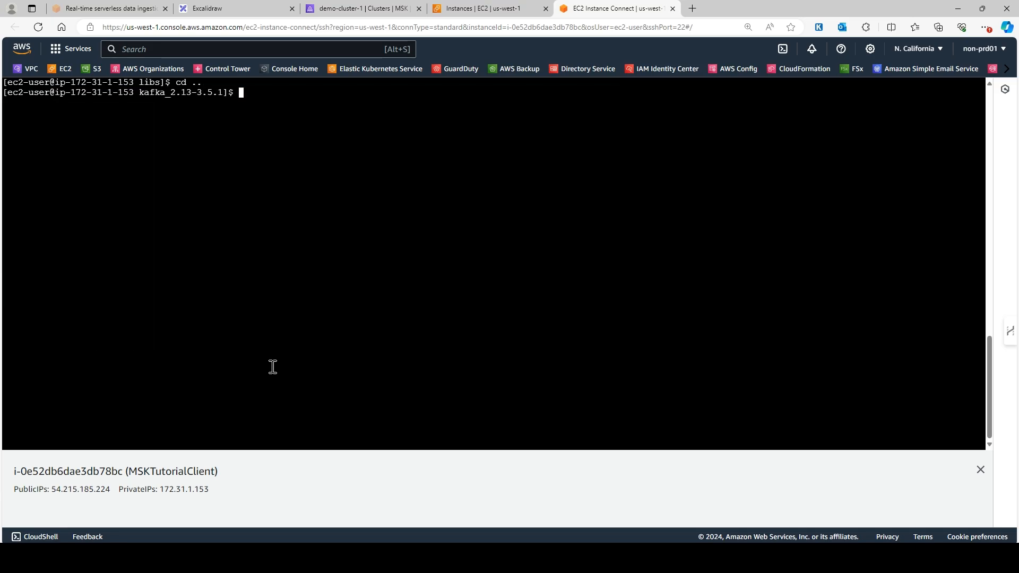
text(cd bin/)
key(Return)
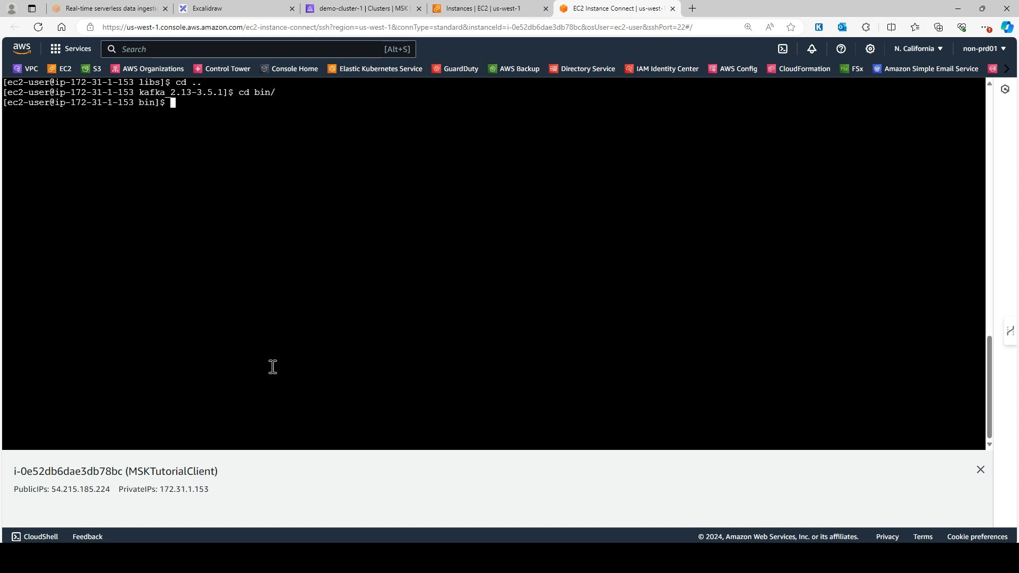
text(ls)
key(Return)
key(ctrl+l)
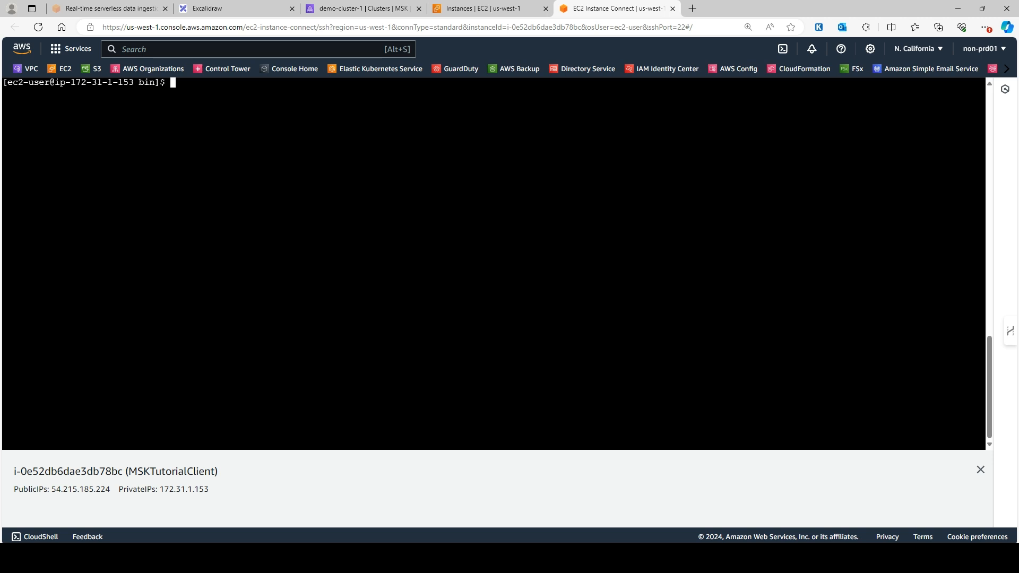
Open a new file for editing in Kafka's bin directory with the command "vi client.properties".
click(178, 113)
text(vi clie)
key(BackSpace)
key(BackSpace)
key(BackSpace)
key(BackSpace)
right_click(179, 113)
click(211, 212)
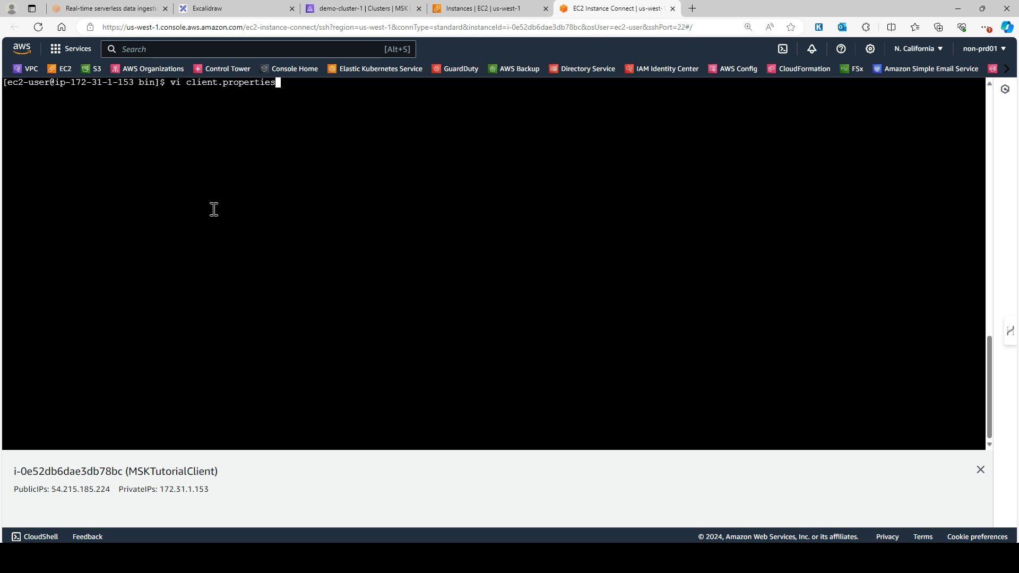
key(Return)
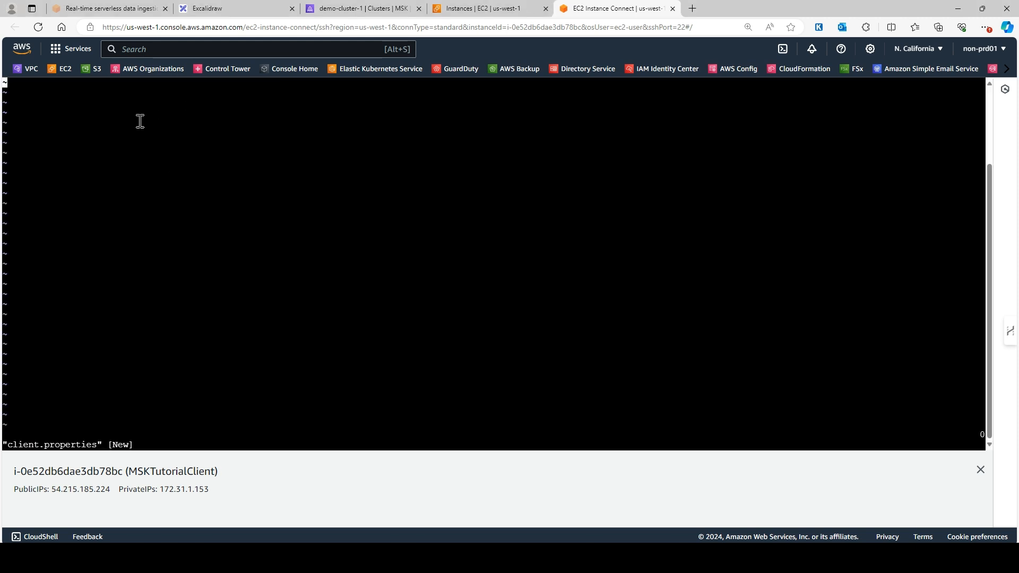
Try to paste the client settings into client.properties, reduce the page zoom and quit vi without saving.
key(i)
right_click(107, 117)
click(162, 222)
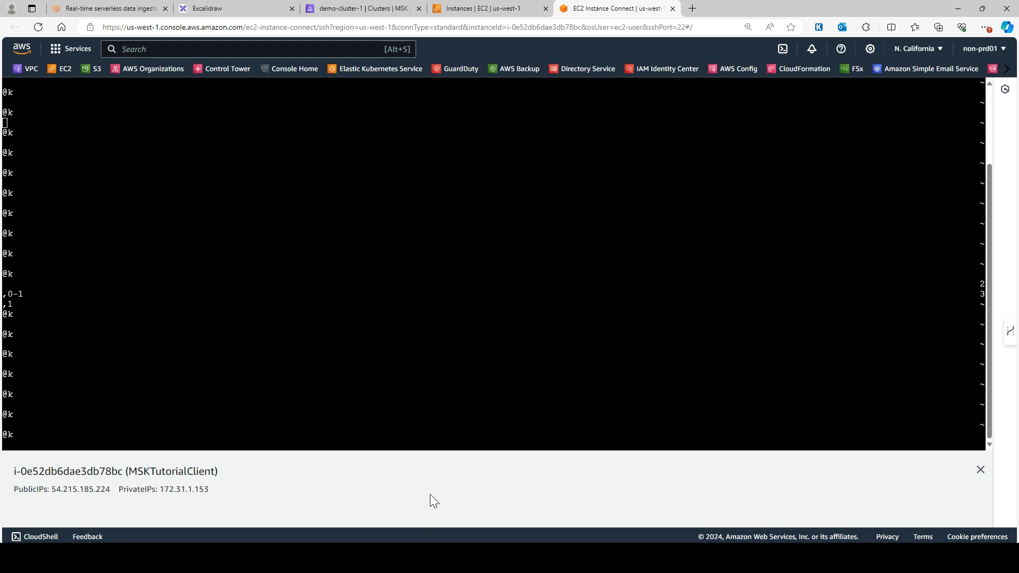
key(ctrl+minus)
key(ctrl+minus)
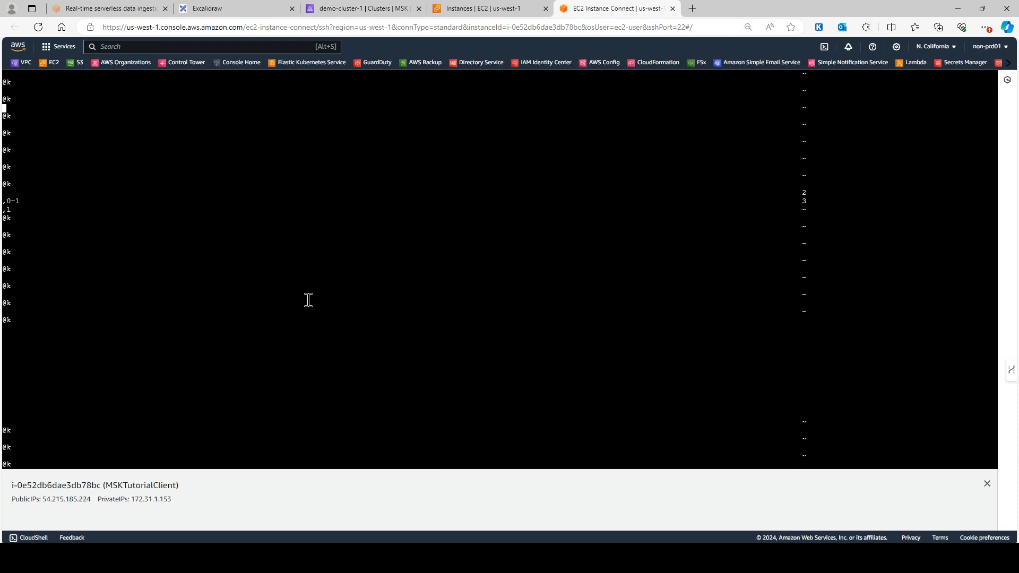
key(ctrl+c)
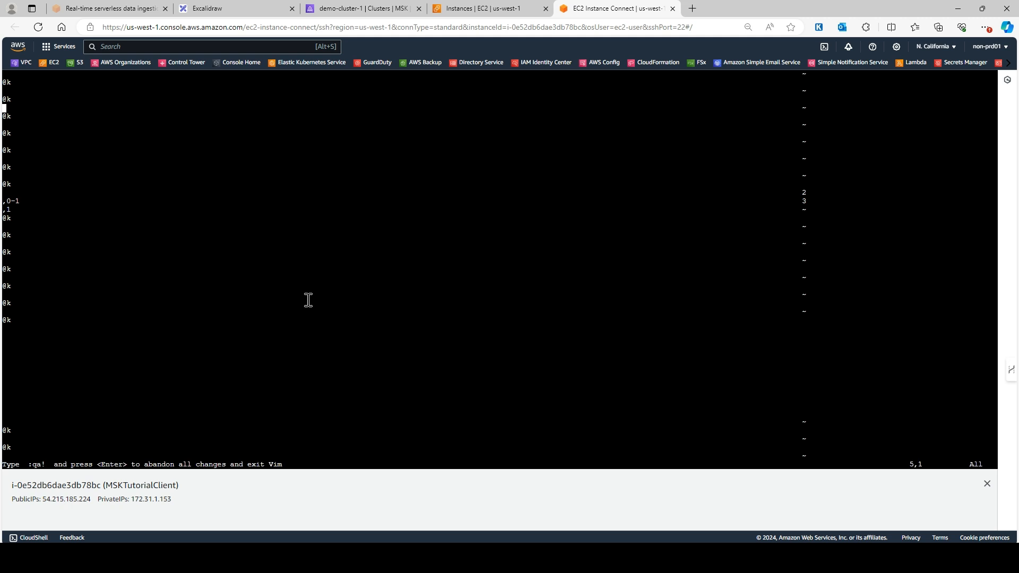
text(:qa!)
key(Return)
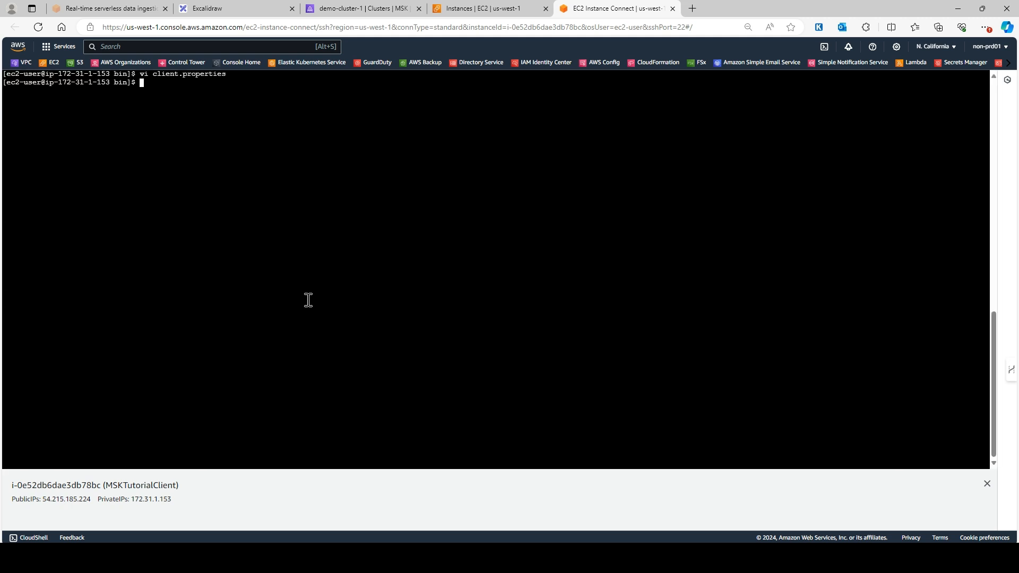
Reopen client.properties, paste the SASL_SSL, AWS_MSK_IAM, IAMLoginModule and IAMClientCallbackHandler settings, save the file and clear the terminal.
key(Up)
key(Return)
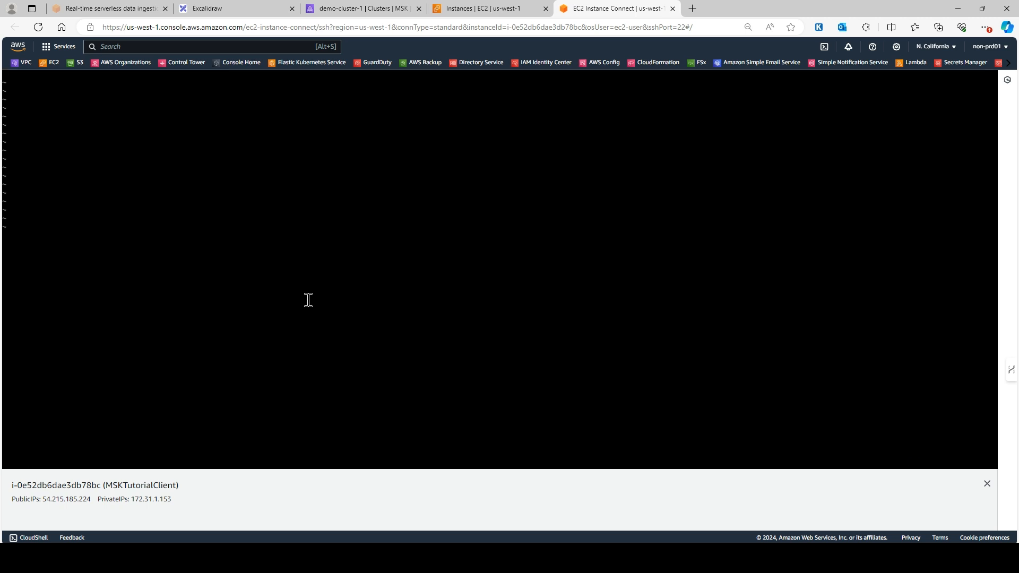
key(i)
right_click(78, 103)
click(113, 206)
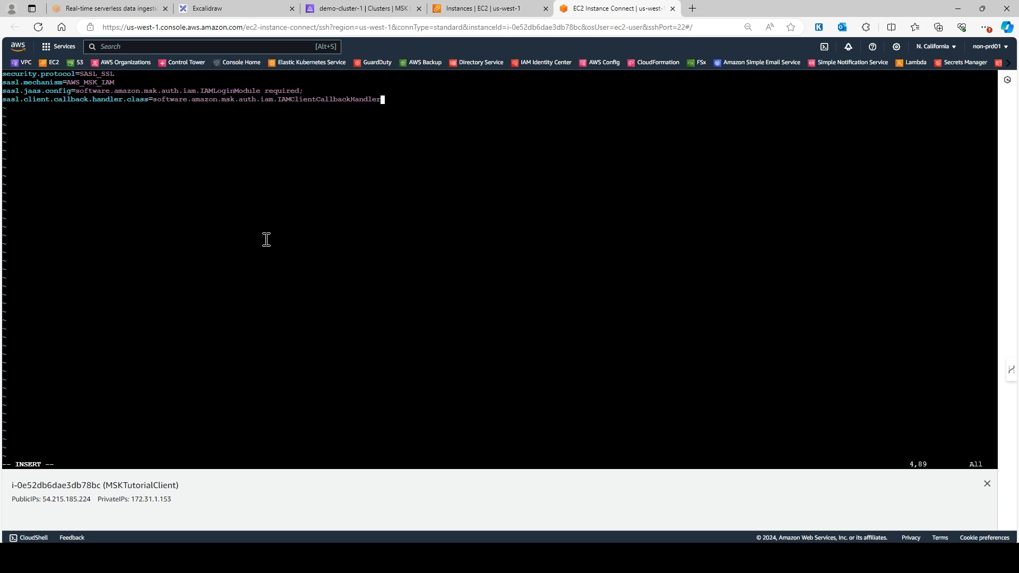
key(Escape)
text(:wq!)
key(Return)
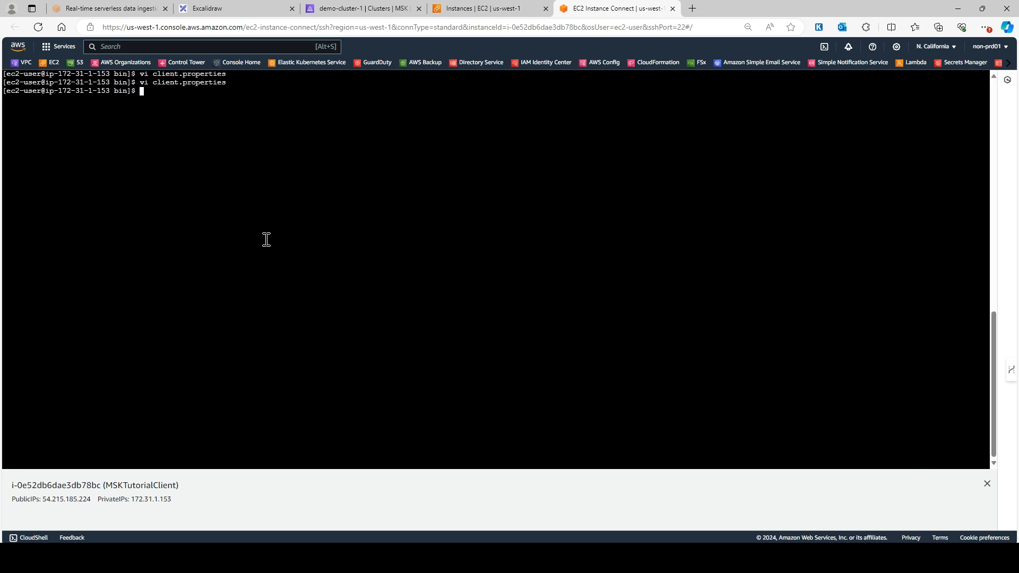
key(ctrl+l)
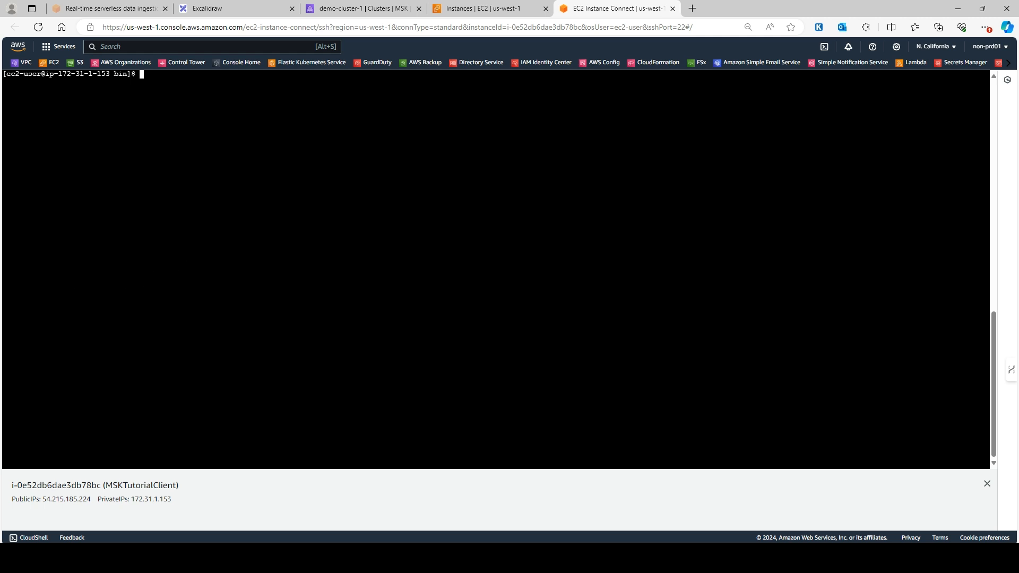
Examine the bootstrap server in the notes' kafka-topics.sh command and open the client information of demo-cluster-1 in Amazon MSK.
key(alt+Tab)
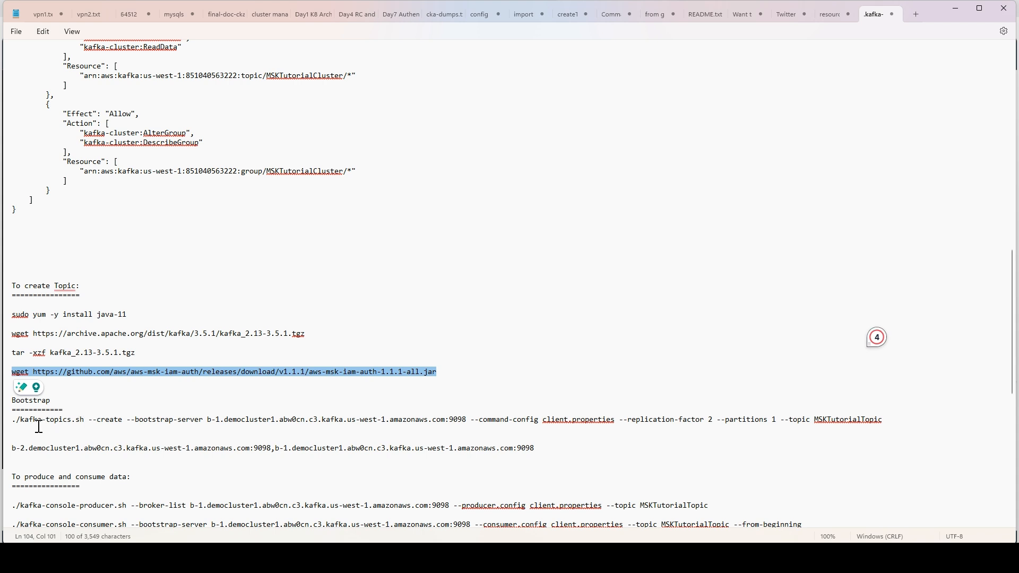
drag(11, 422, 47, 426)
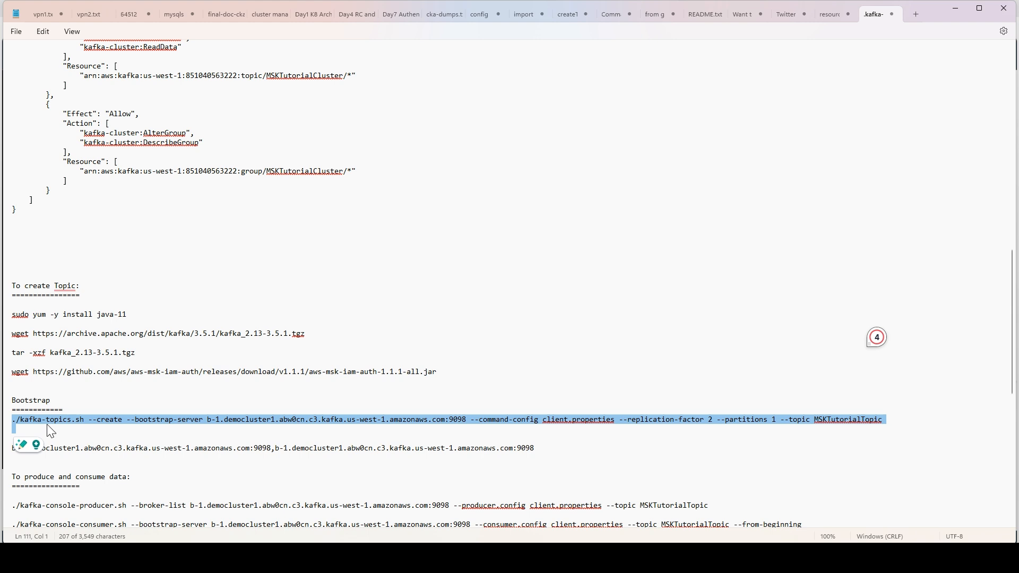
drag(51, 431, 53, 431)
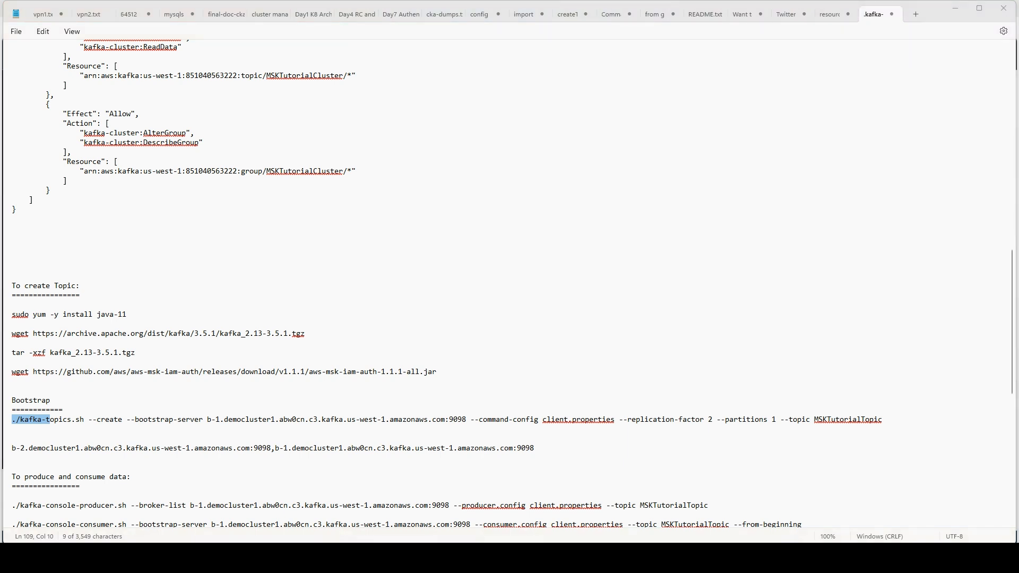
drag(469, 419, 209, 422)
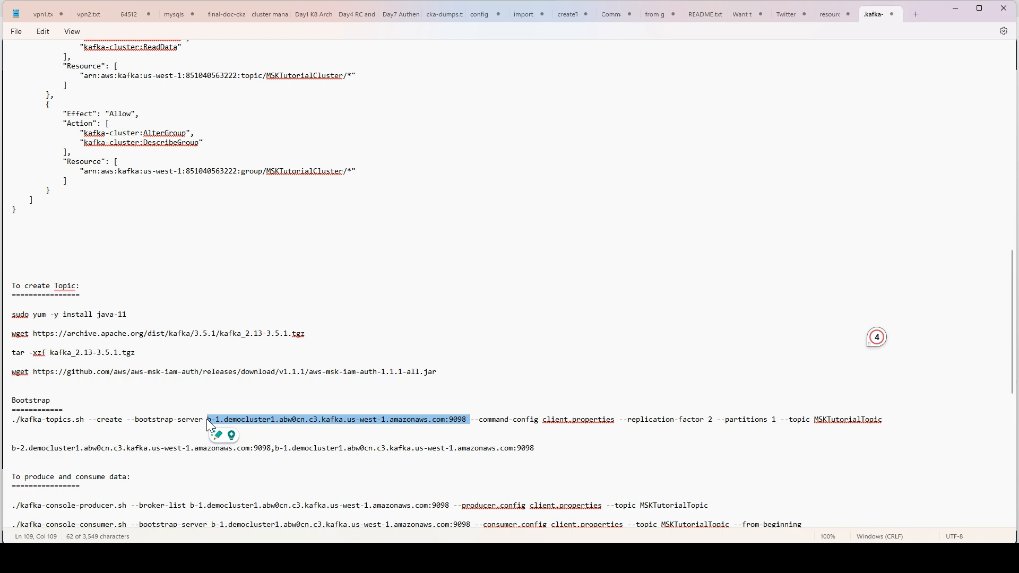
click(955, 9)
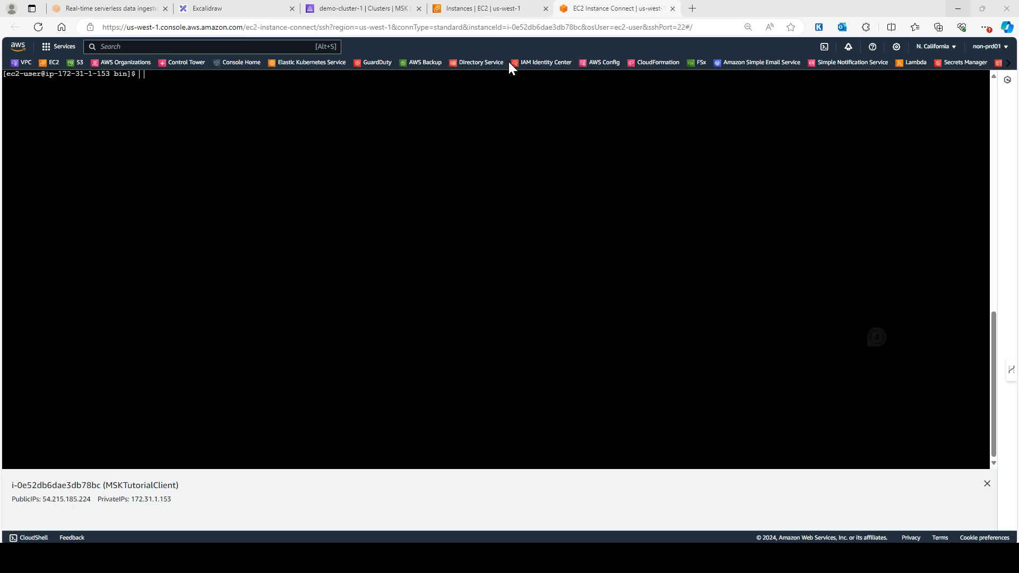
click(348, 9)
scroll(399, 206, up, 4)
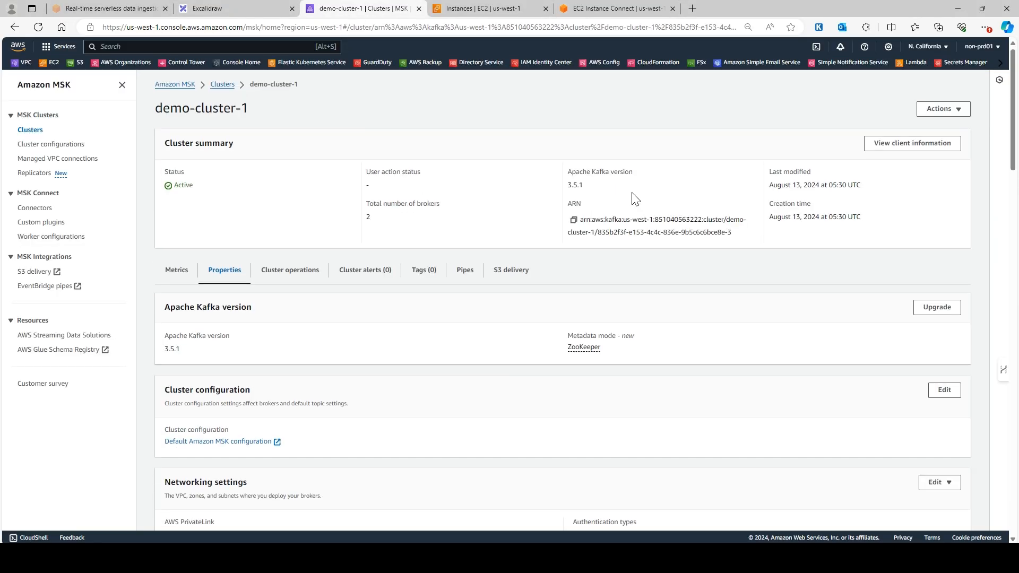
click(909, 144)
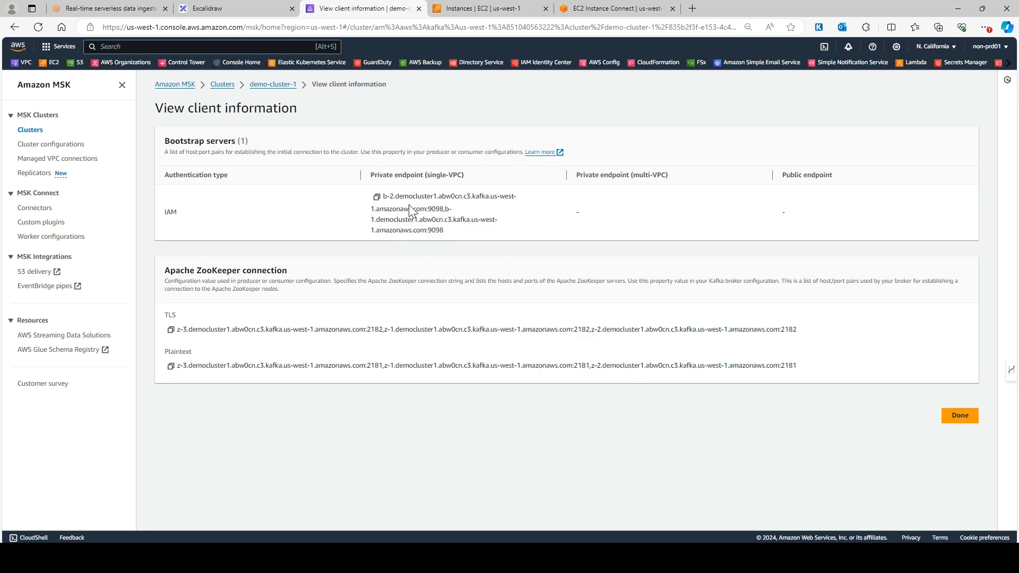
Return to the notes and examine the bootstrap endpoints and the topic command's server, client.properties, replication-factor and partitions options.
key(alt+Tab)
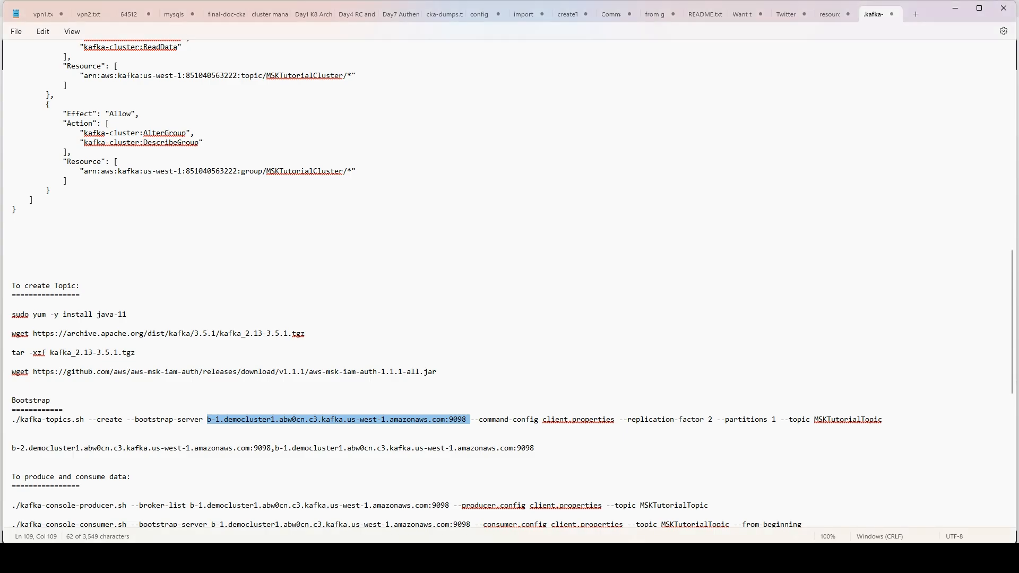
click(537, 457)
drag(552, 451, 10, 451)
click(276, 468)
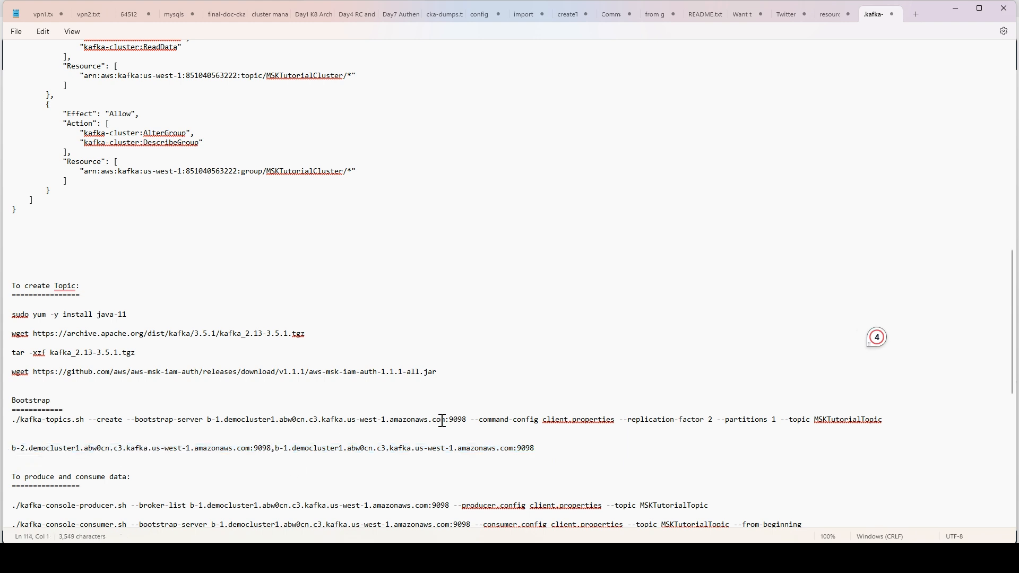
drag(466, 420, 210, 422)
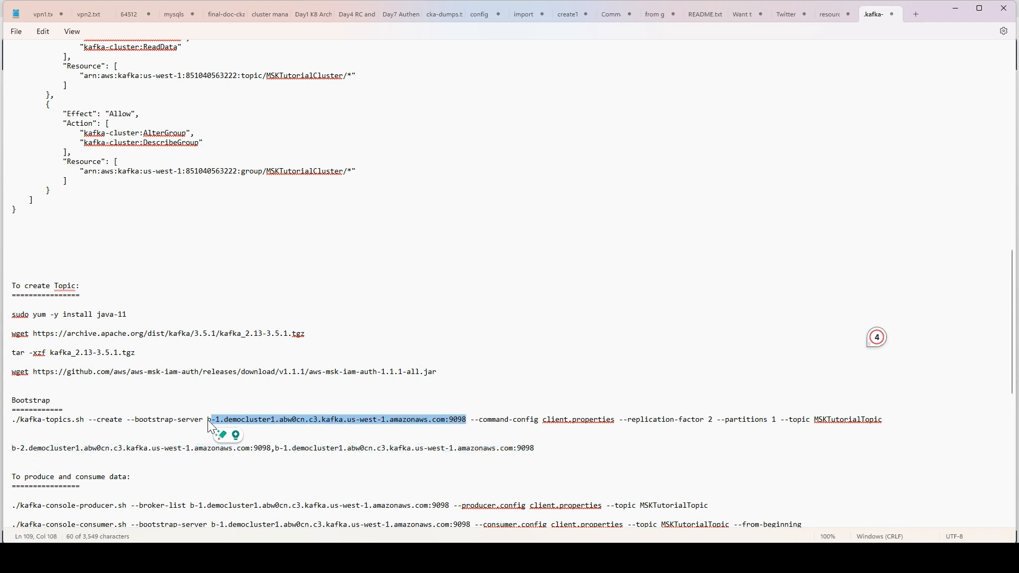
click(578, 448)
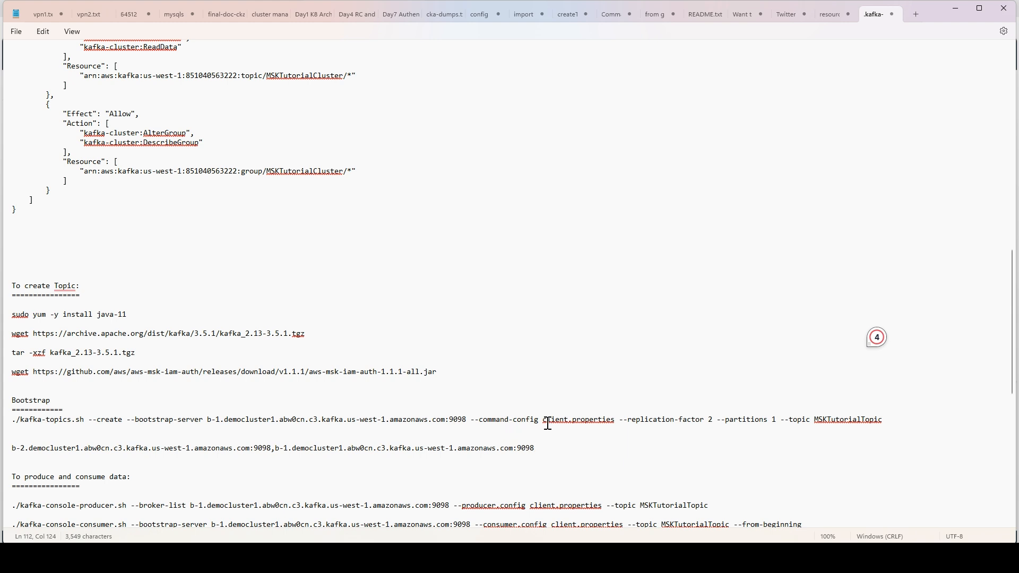
drag(542, 421, 615, 429)
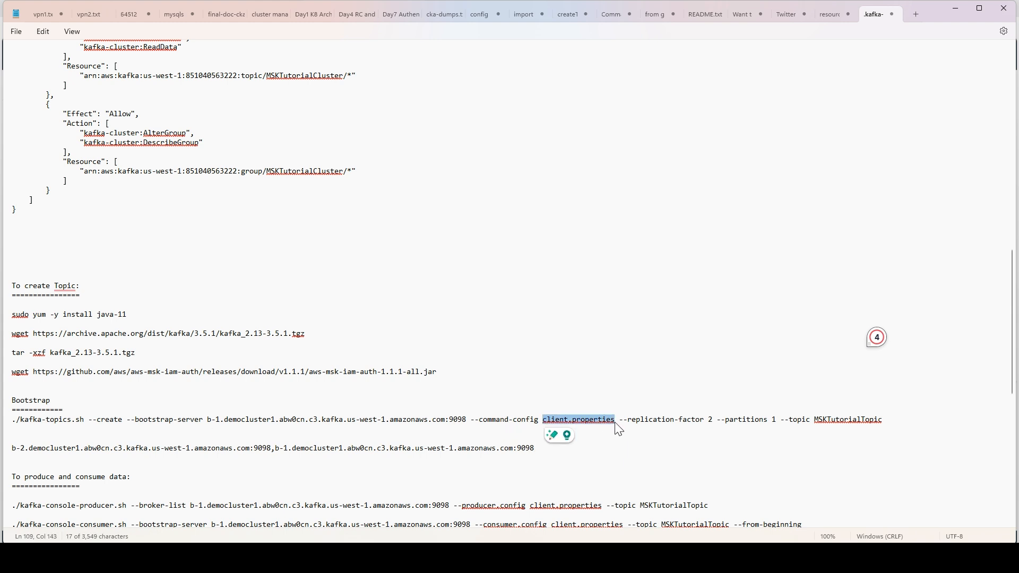
drag(710, 422, 689, 419)
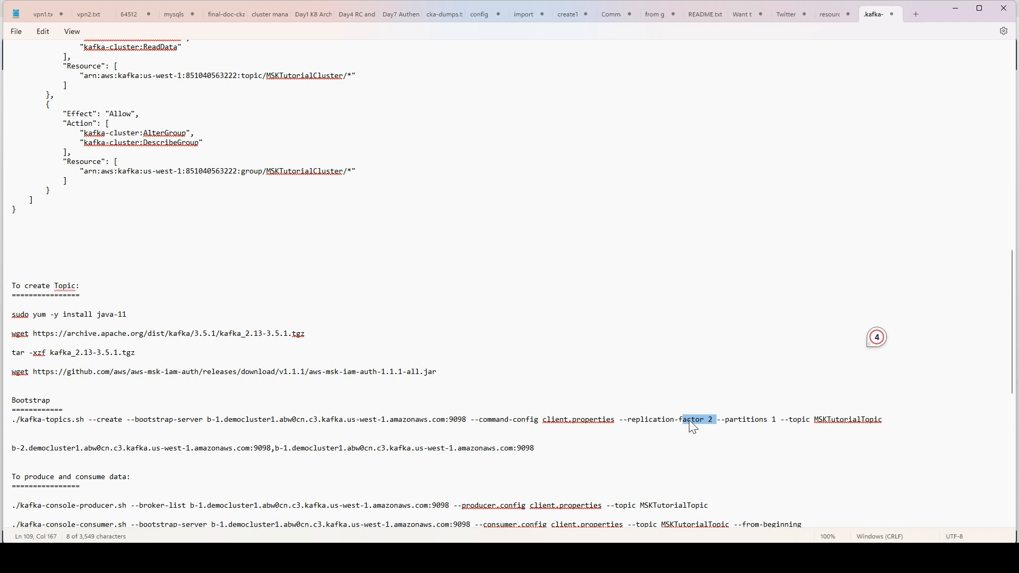
click(770, 421)
scroll(792, 423, down, 1)
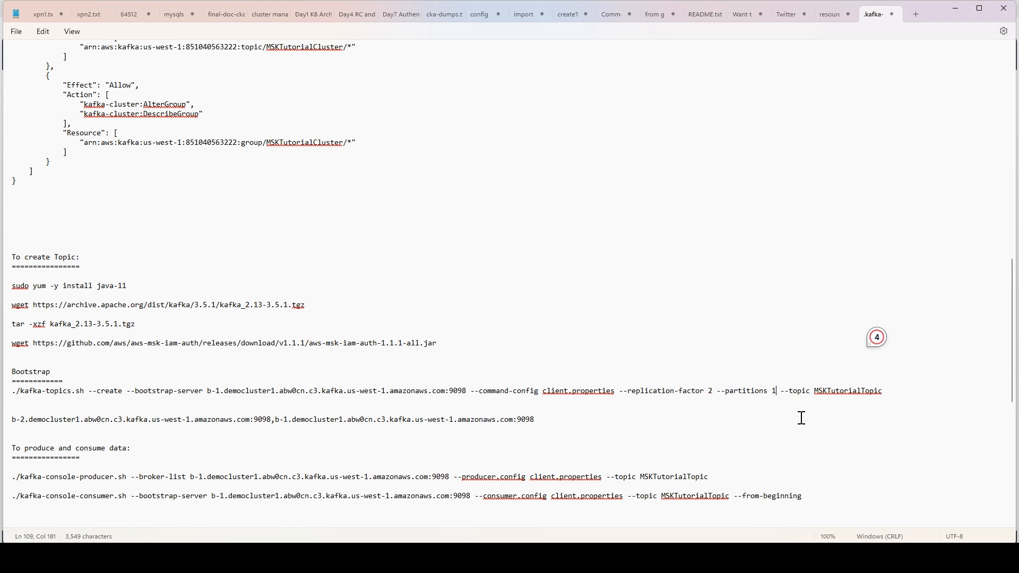
Copy the notes' kafka-topics.sh create command and try to create MSKTutorialTopic with it in the EC2 Instance Connect terminal.
click(888, 393)
drag(887, 394, 12, 394)
key(ctrl+c)
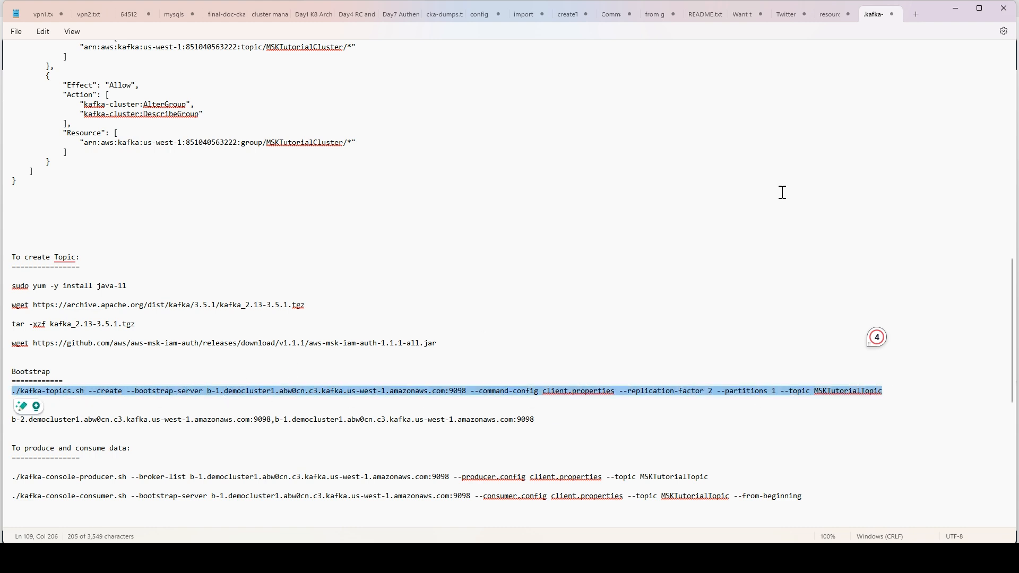
click(955, 8)
click(478, 9)
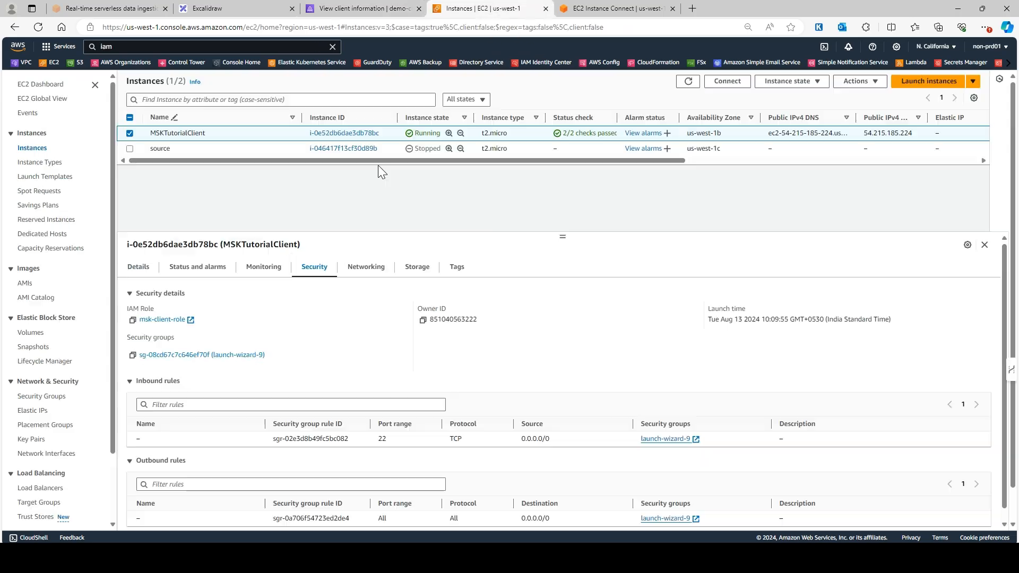
click(576, 13)
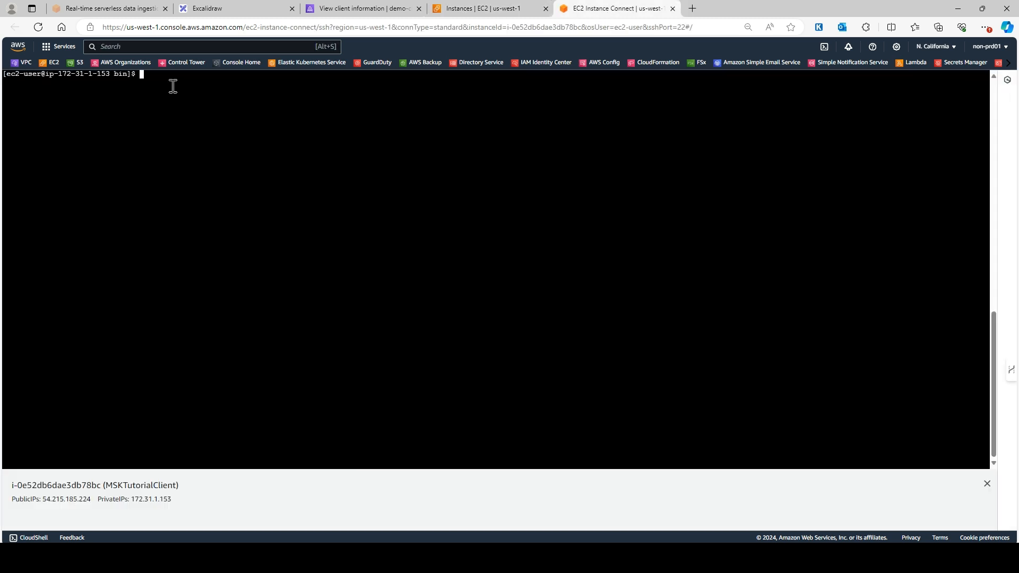
scroll(250, 173, up, 2)
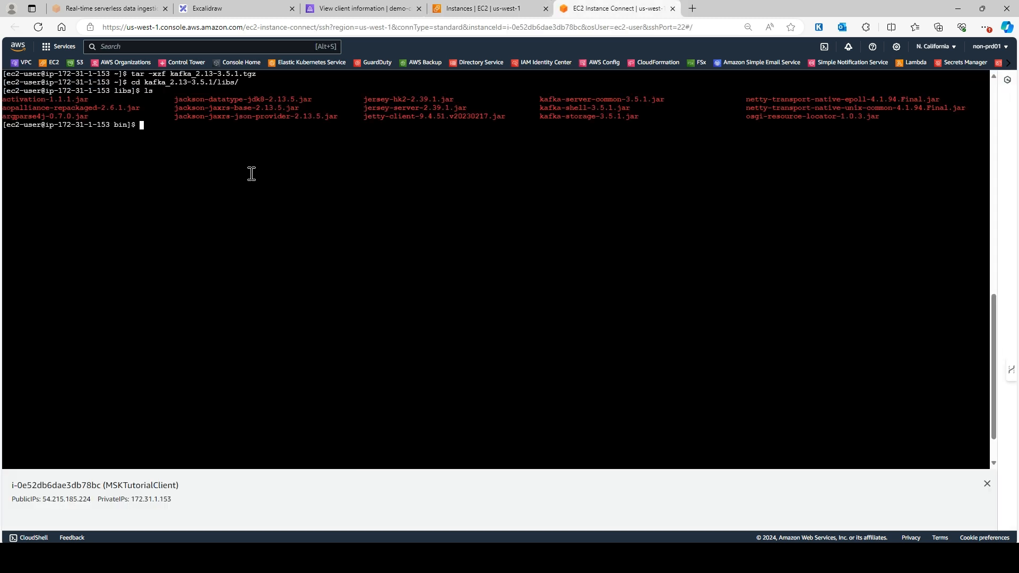
right_click(282, 186)
click(323, 285)
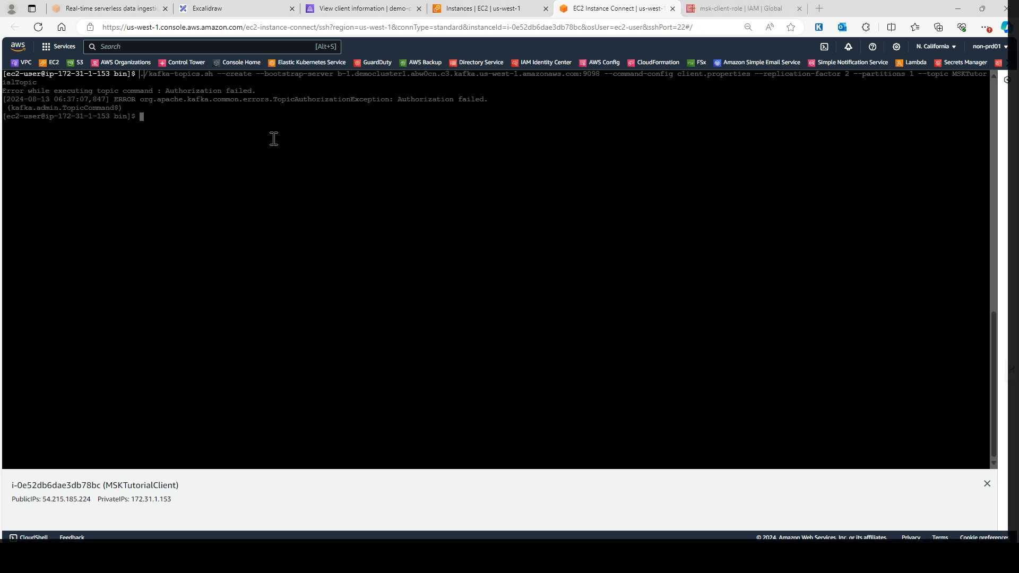
Create topic MSKTutorialTopic1234 through the b-2.democluster1 bootstrap server on port 9098, using client.properties, replication factor 2 and 1 partition.
click(274, 138)
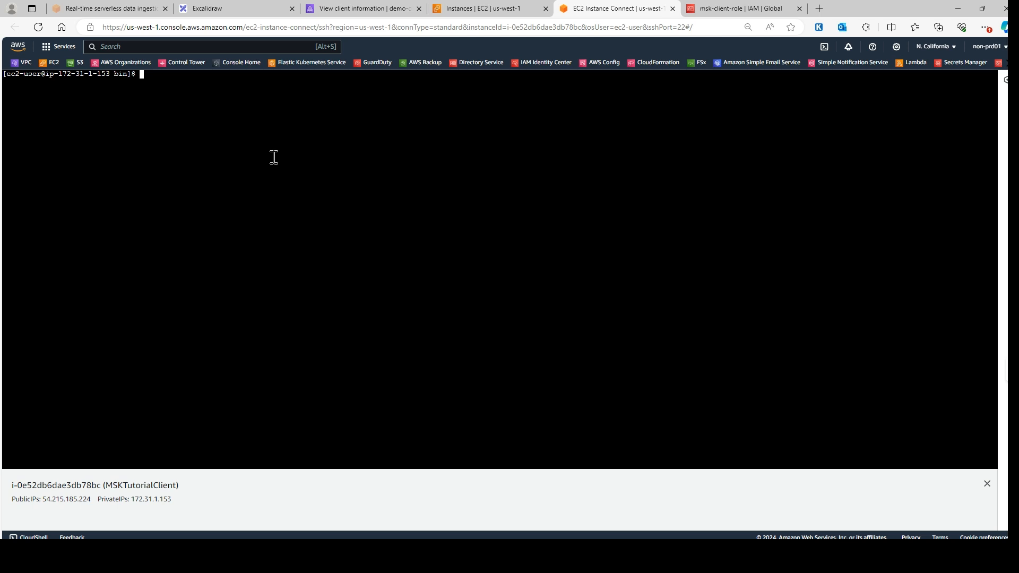
text(./kafka-topics.sh --create --bootstrap-server b-2.democluster1.abw0cn.c3.kafka.us-west-1.amazonaws.com:9098 --command-config client.properties --replication-factor 2 --partitions 1 --topic MSKTutorialTopic123)
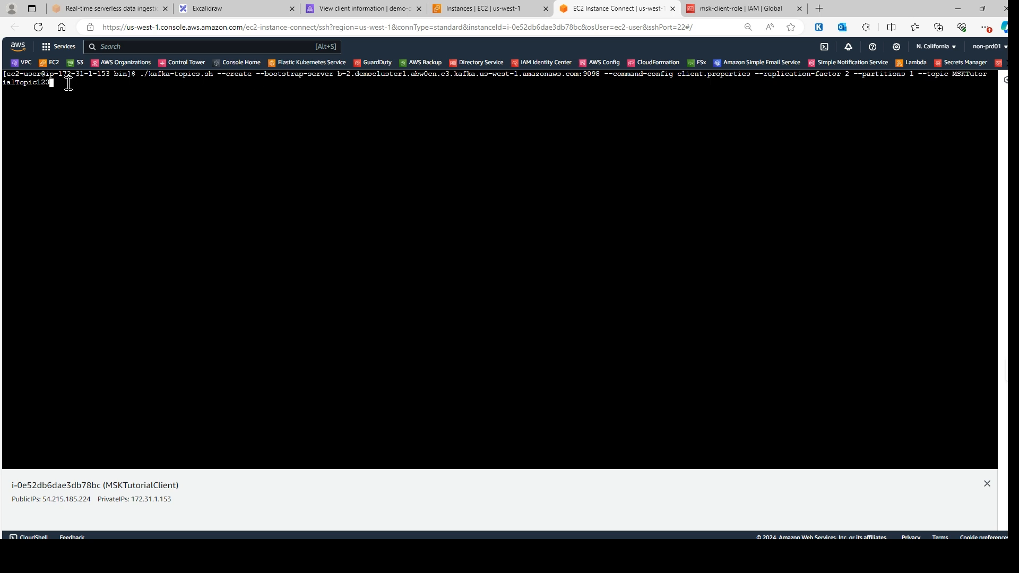
text(4)
key(Return)
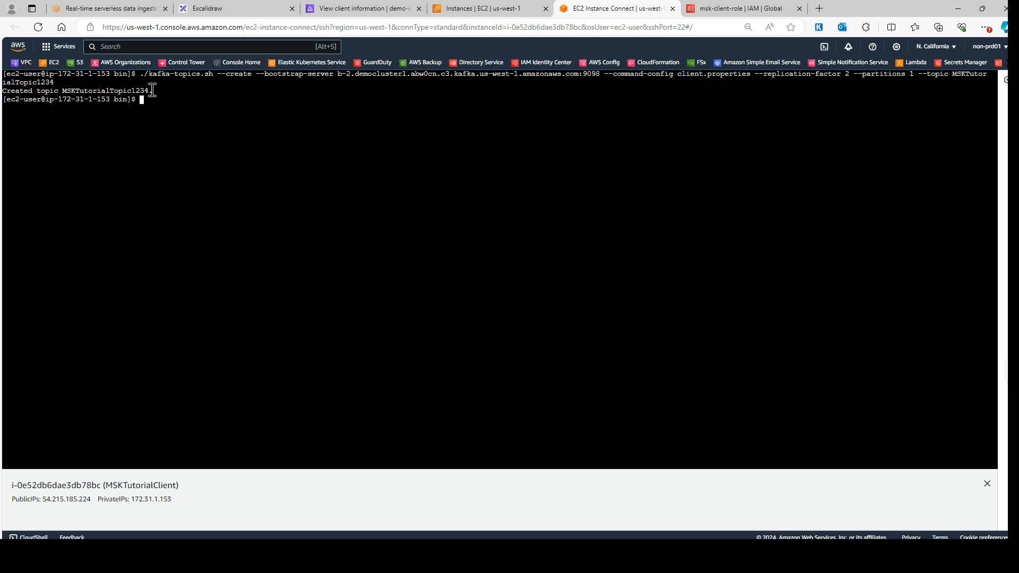
drag(153, 91, 57, 90)
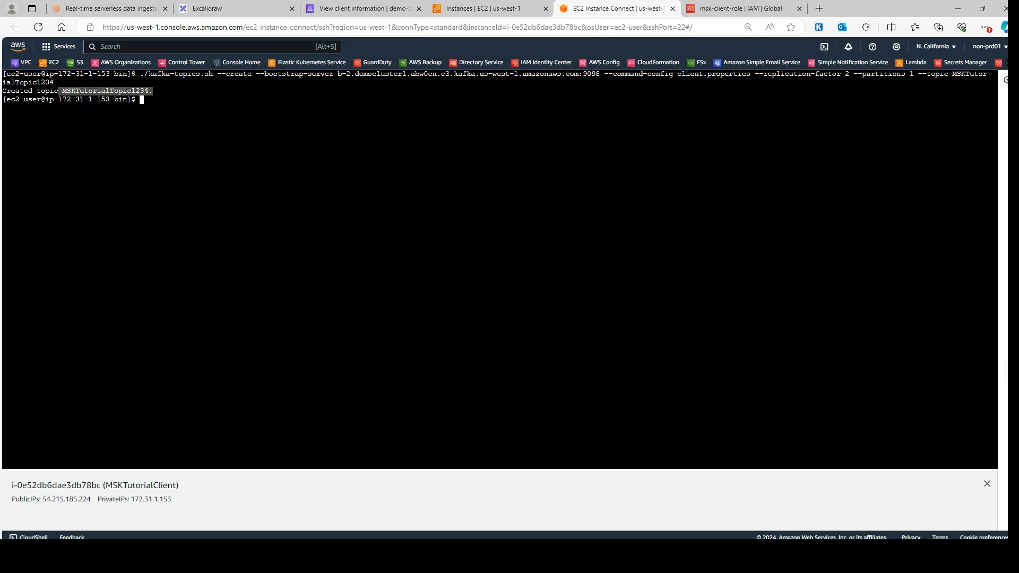
Switch to the notes, review the producer and consumer commands, and change the producer command's topic to MSKTutorialTopic1234.
key(alt+Tab)
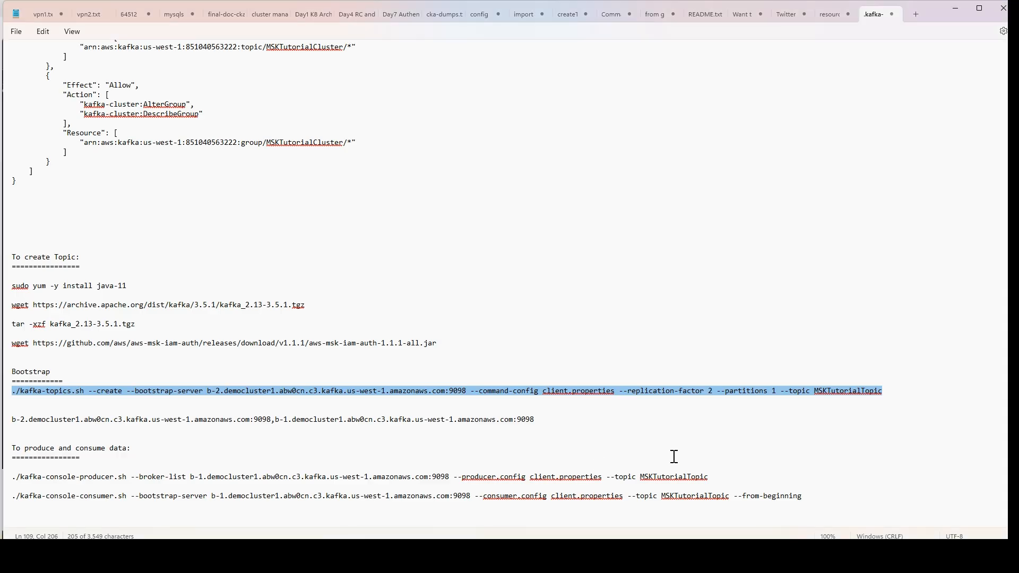
scroll(457, 431, down, 2)
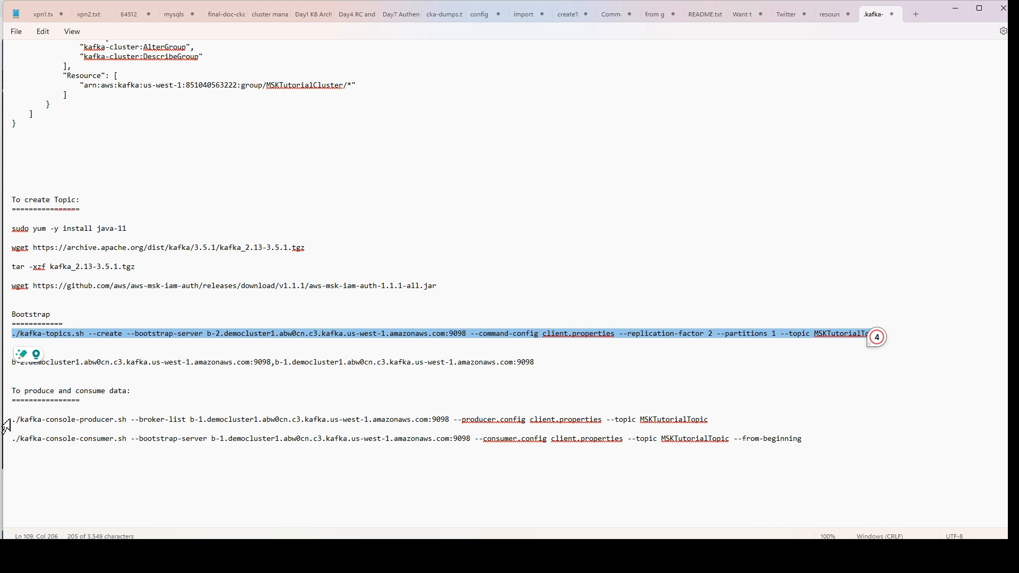
drag(12, 419, 711, 422)
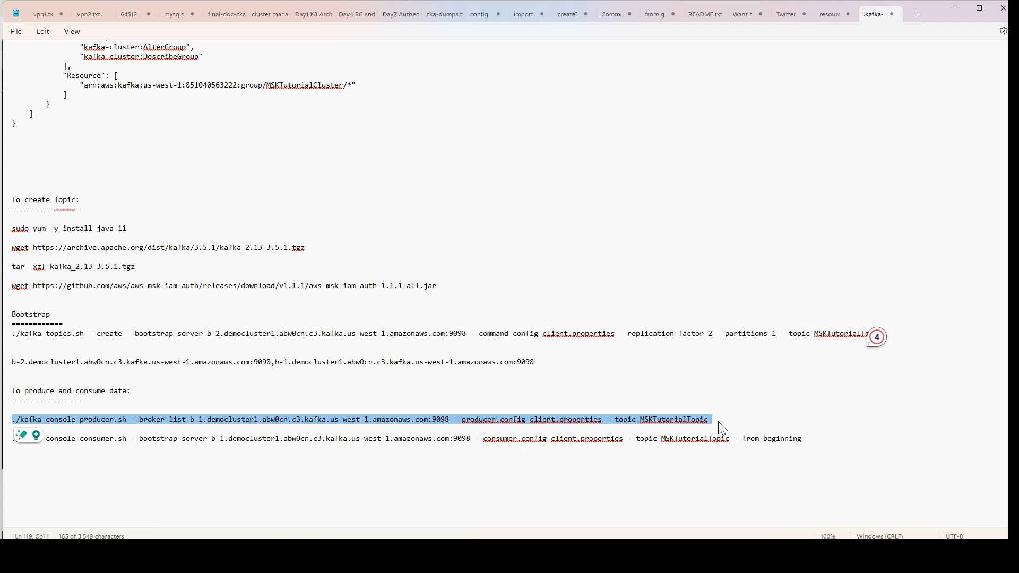
drag(12, 439, 764, 446)
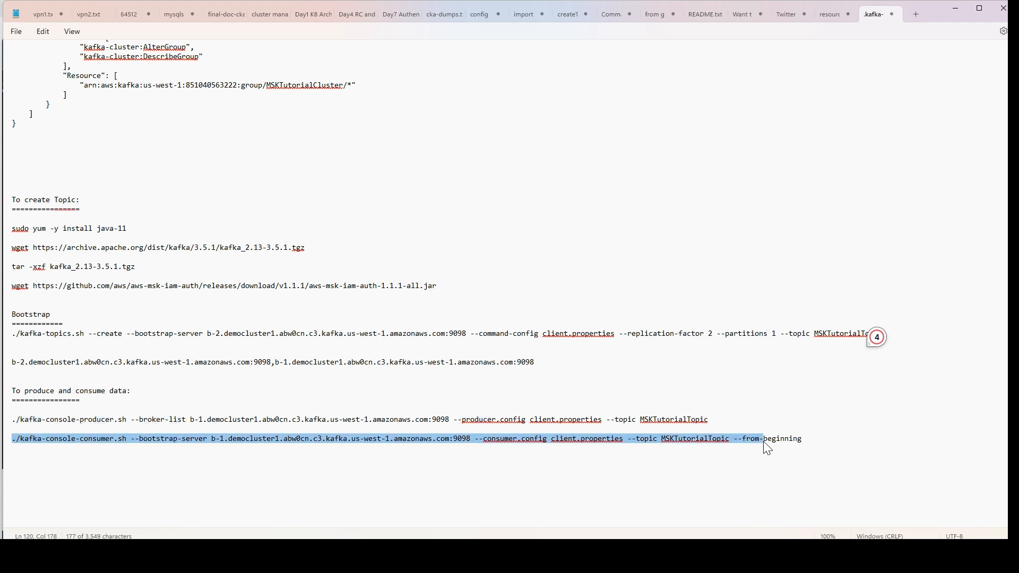
click(718, 419)
text(1234)
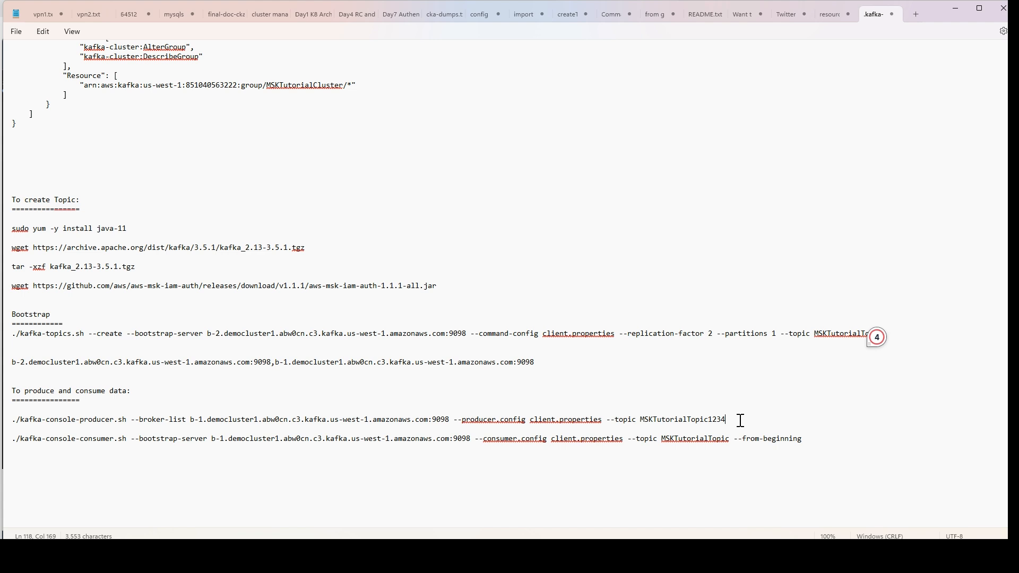
drag(740, 420, 411, 430)
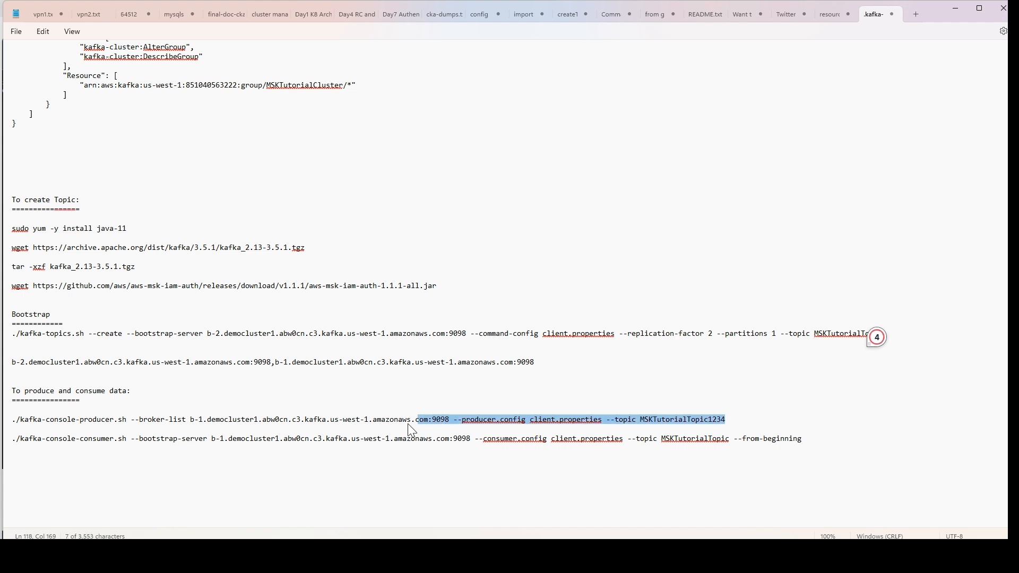
click(384, 440)
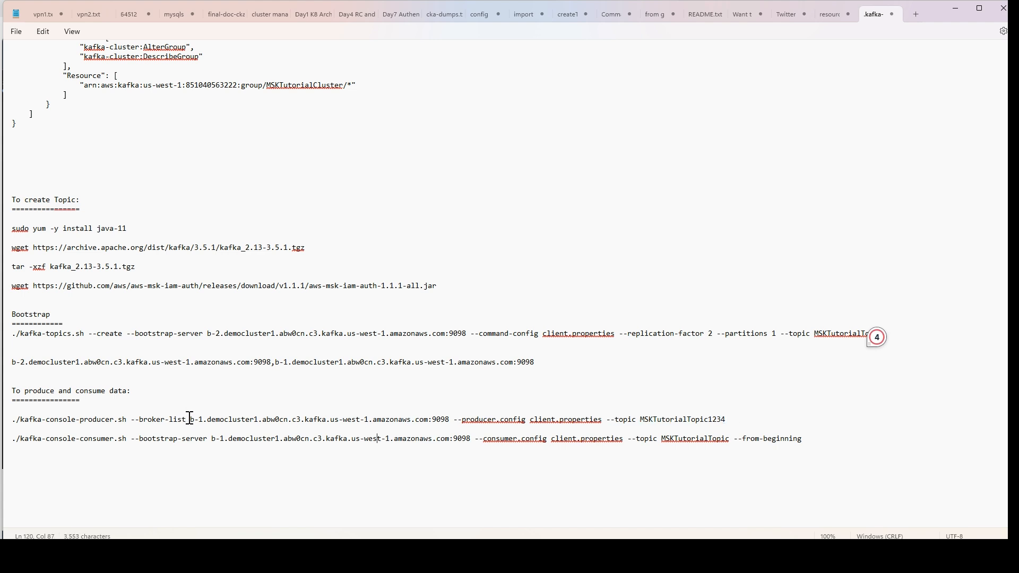
Replace the server endpoint in both the producer and consumer commands with b-2.democluster1.abw0cn.c3.kafka.us-west-1.amazonaws.com:9098.
drag(187, 419, 296, 420)
click(453, 382)
drag(270, 362, 10, 364)
key(ctrl+c)
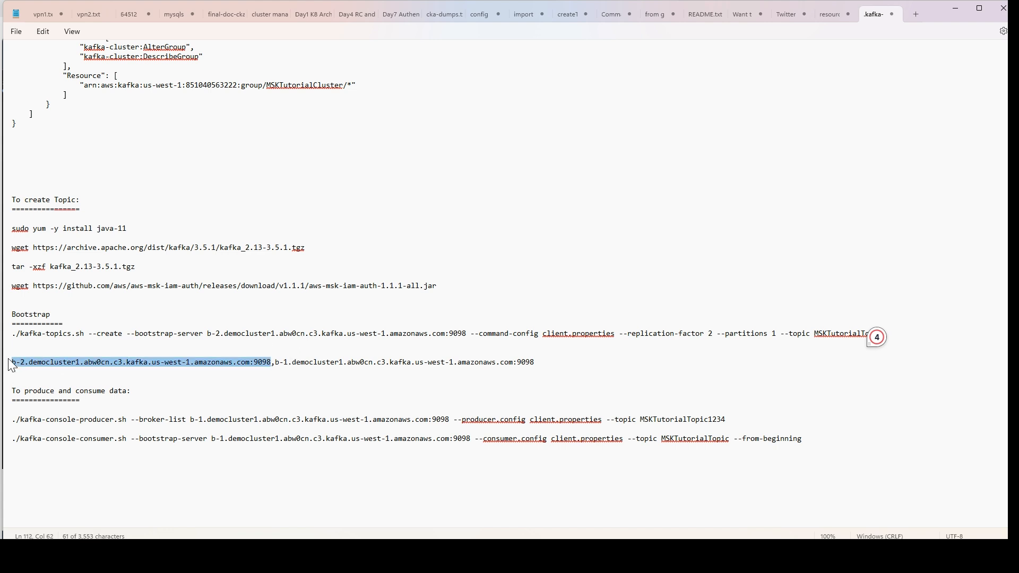
drag(453, 420, 192, 422)
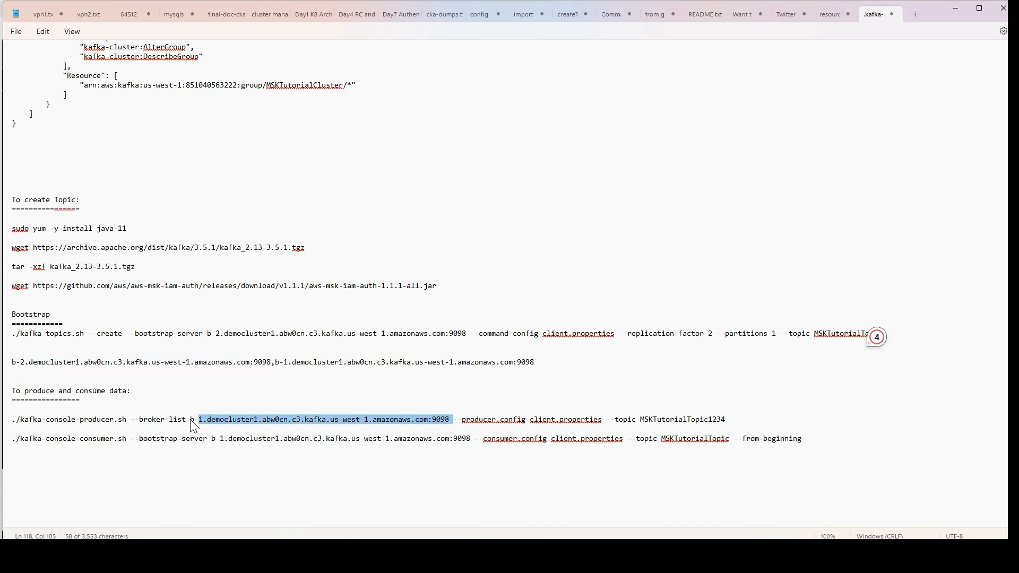
key(ctrl+v)
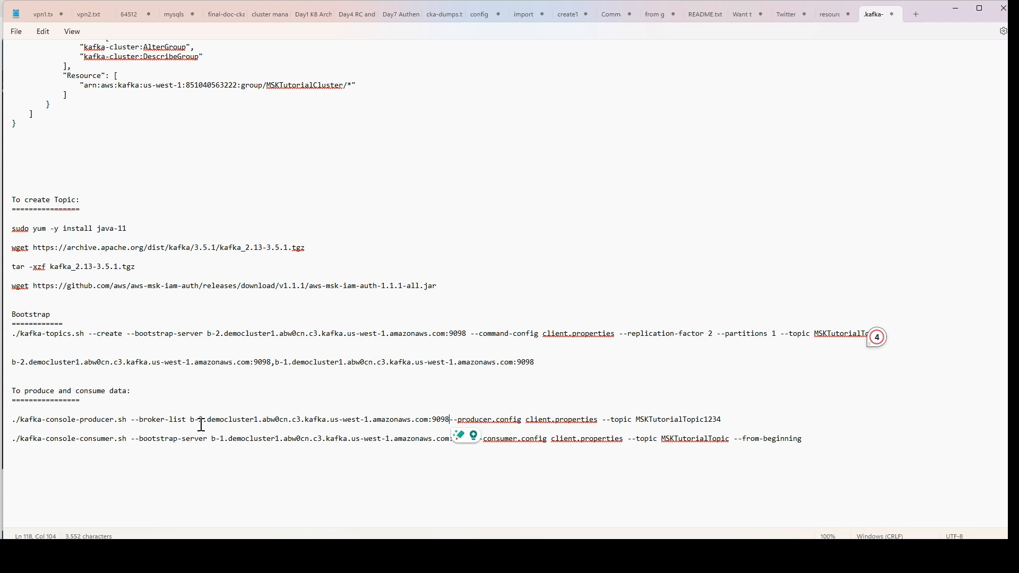
drag(471, 438, 212, 440)
key(ctrl+v)
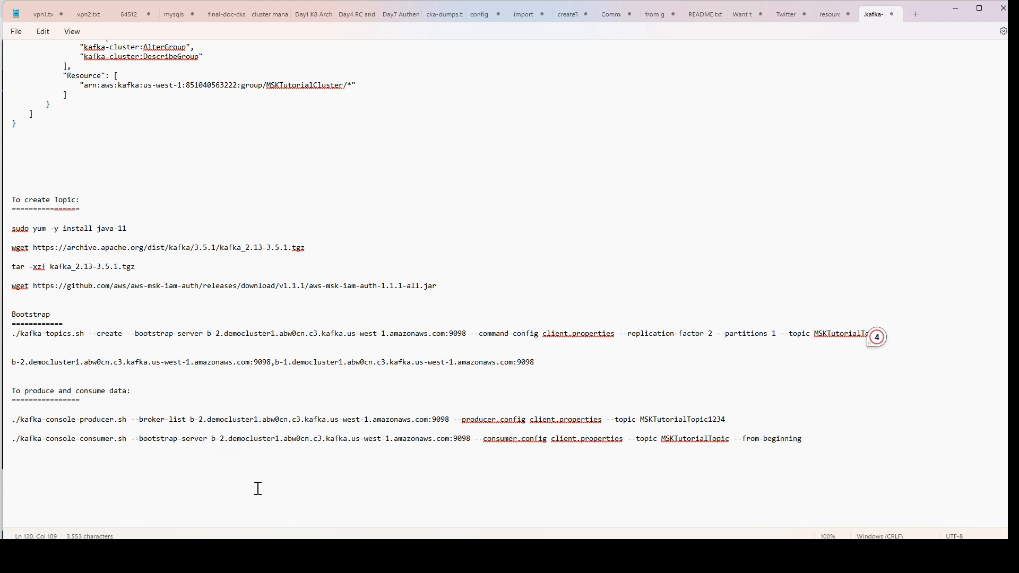
Copy the updated kafka-console-producer.sh command from the notes and start the producer for MSKTutorialTopic1234 in the cleared EC2 terminal.
drag(727, 420, 12, 419)
key(ctrl+c)
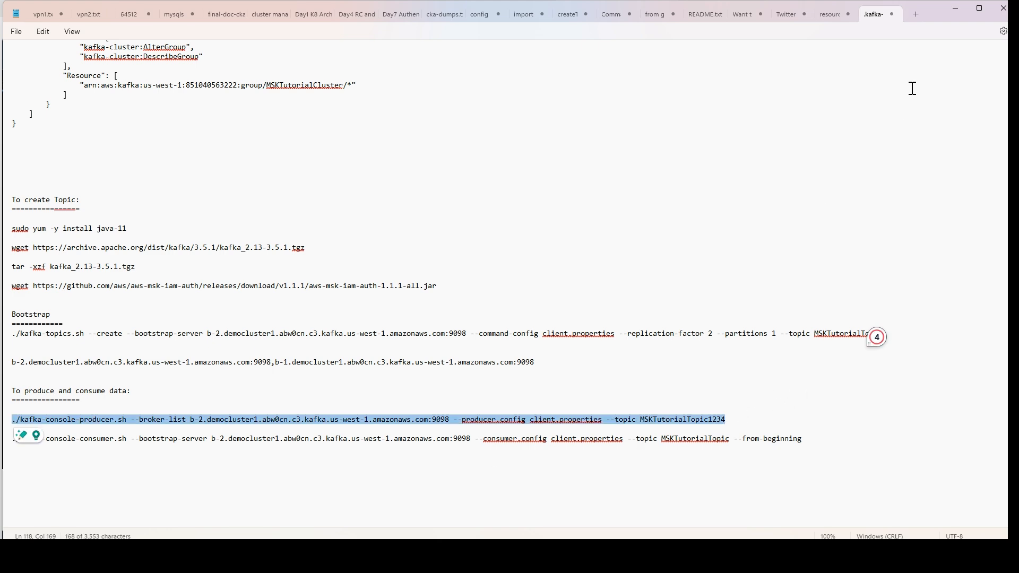
key(alt+Tab)
key(ctrl+l)
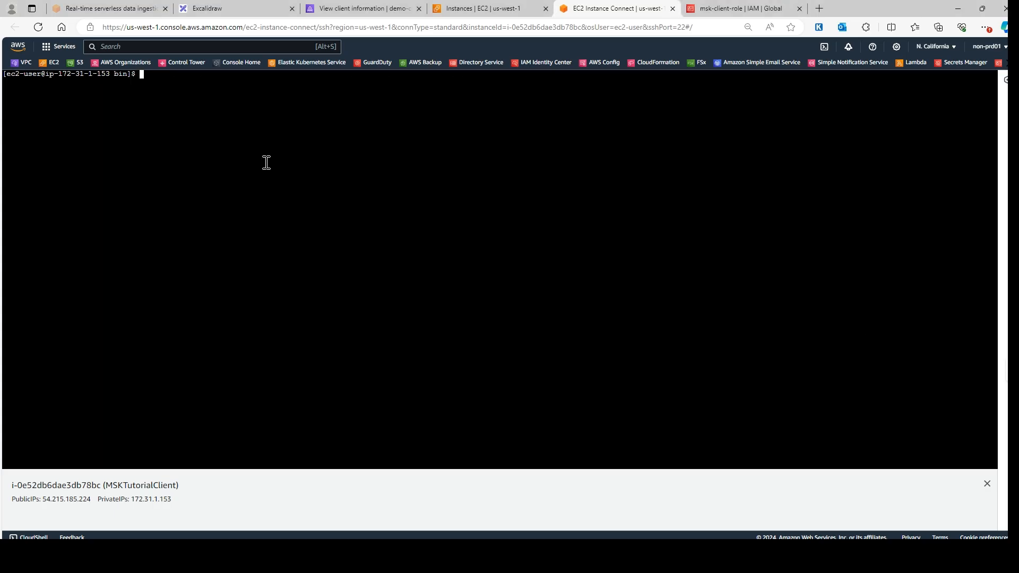
right_click(266, 156)
click(296, 259)
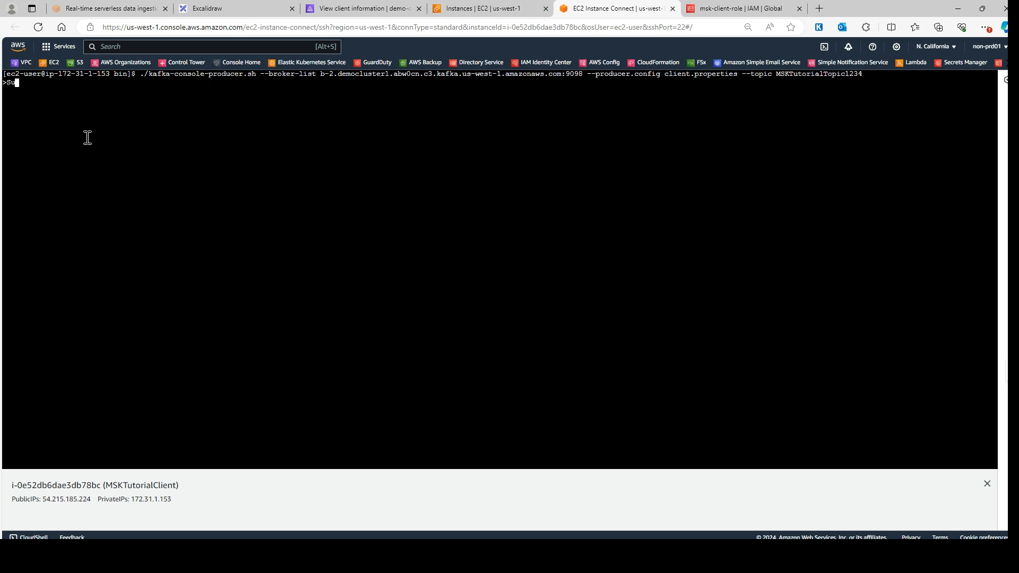
Send two messages from the producer: a person's name and "Cloud baba".
text(mit K >Cloud)
text(the cl)
key(BackSpace)
key(BackSpace)
key(BackSpace)
key(BackSpace)
key(BackSpace)
text(ban)
key(BackSpace)
text(ba)
key(Return)
Open a second EC2 Instance Connect session by duplicating the browser tab, and change the notes' consumer command topic to MSKTutorialTopic1234.
right_click(592, 9)
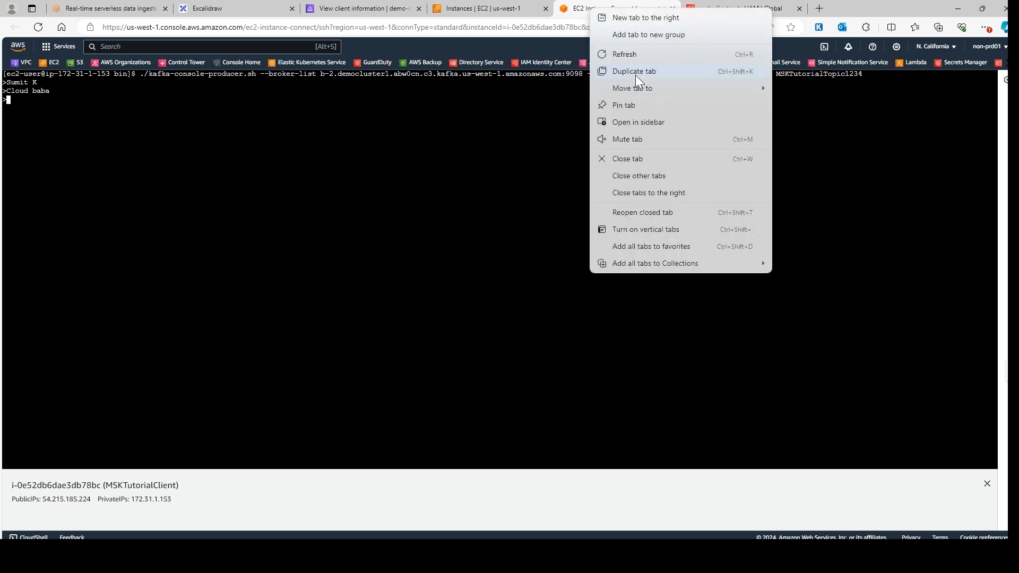
click(636, 75)
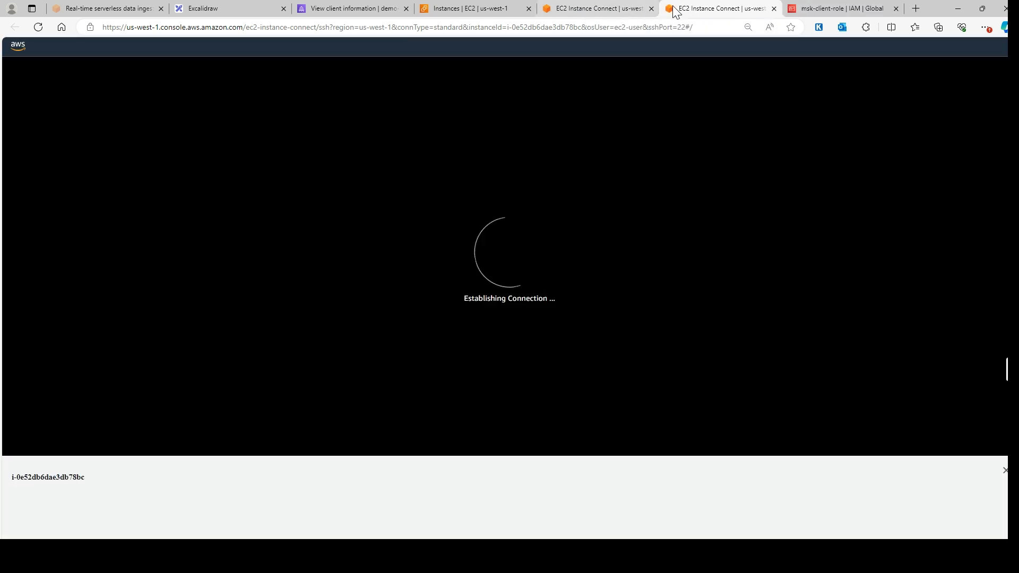
key(alt+Tab)
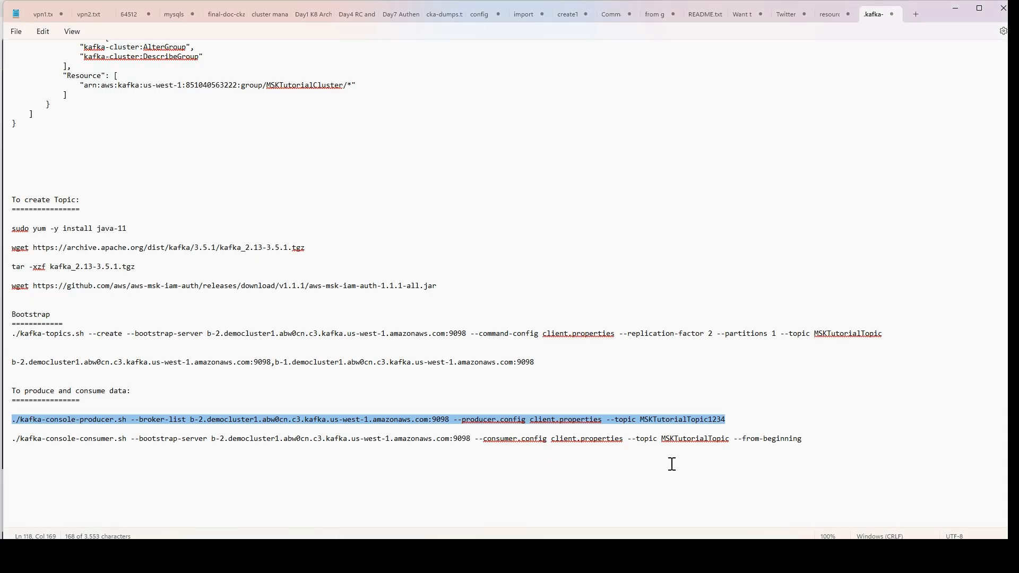
drag(803, 439, 5, 440)
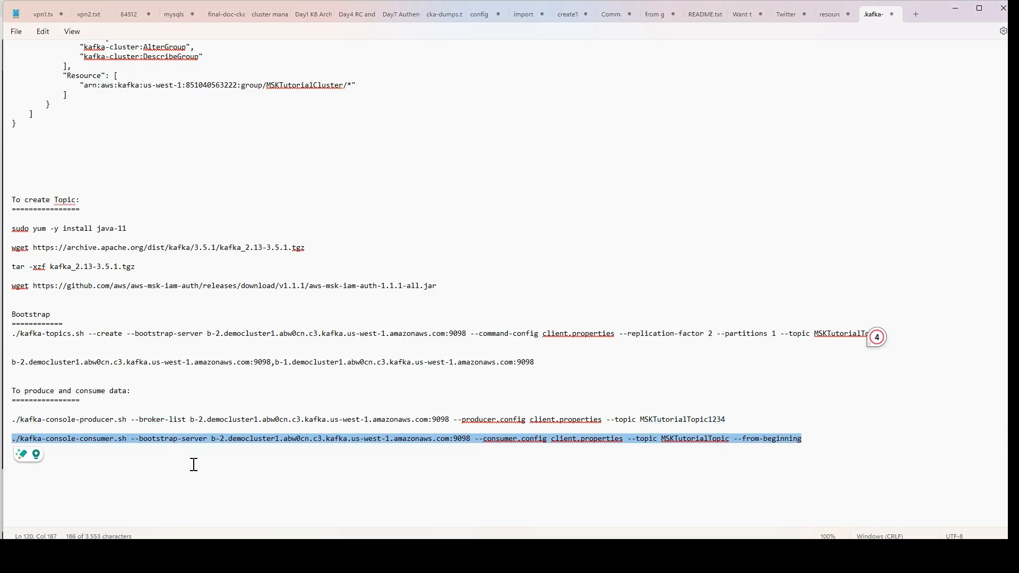
click(729, 439)
text(1234)
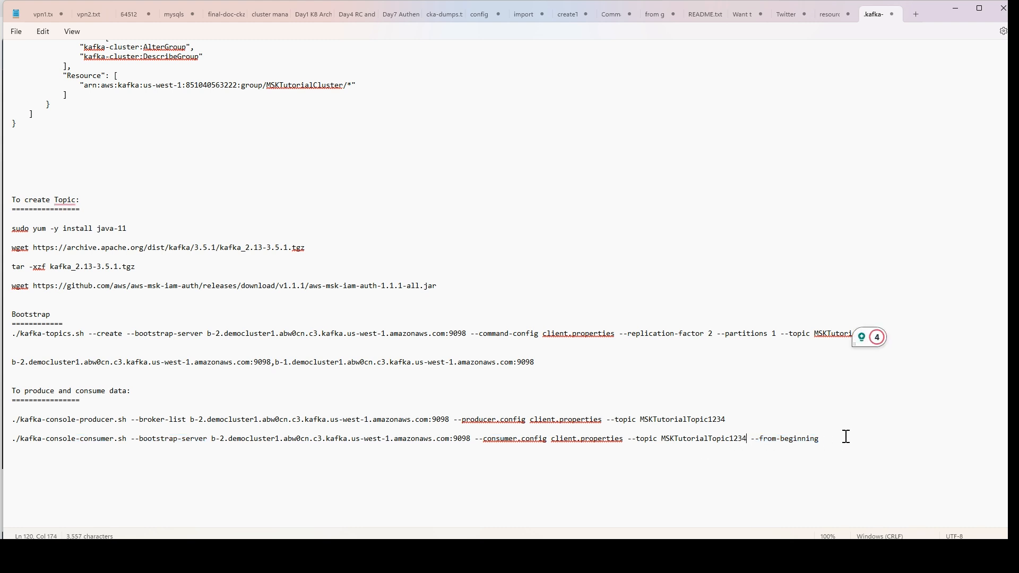
Copy the consumer command from the notes and run it with --from-beginning from Kafka's bin directory in the second session.
drag(827, 439, 6, 444)
key(ctrl+c)
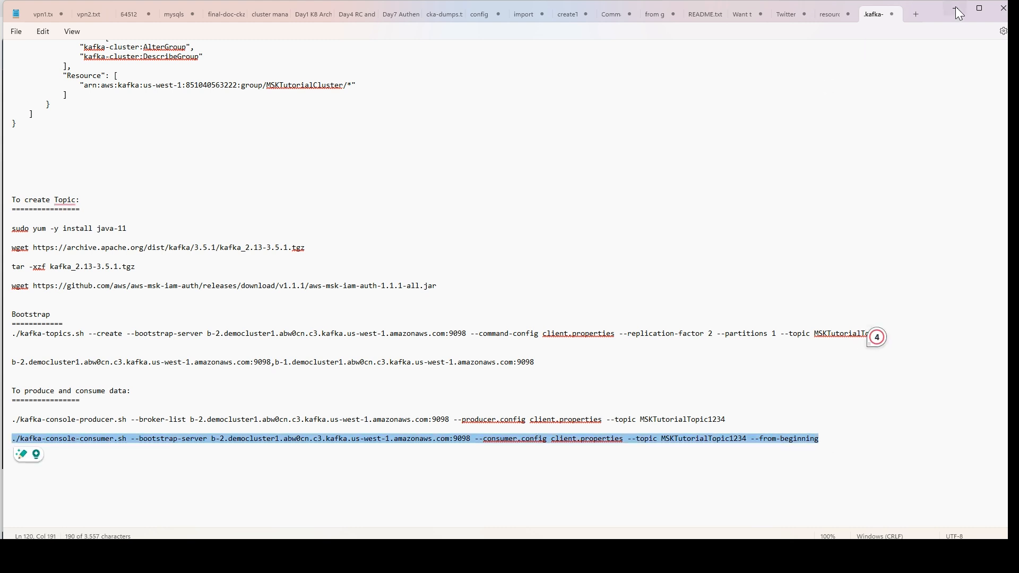
click(956, 8)
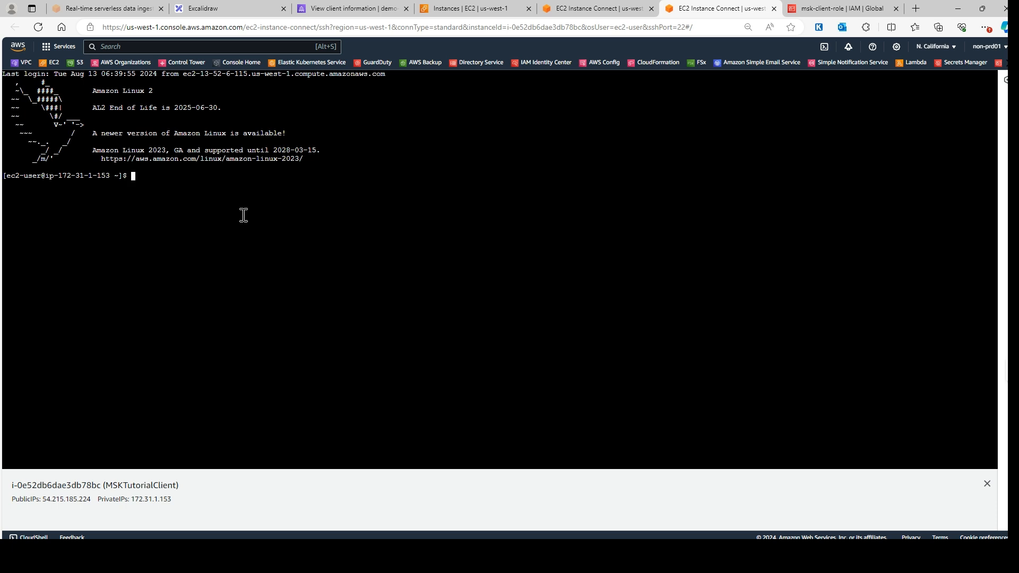
text(d kafa)
key(Tab)
text(bin/)
key(Return)
key(ctrl+l)
right_click(245, 203)
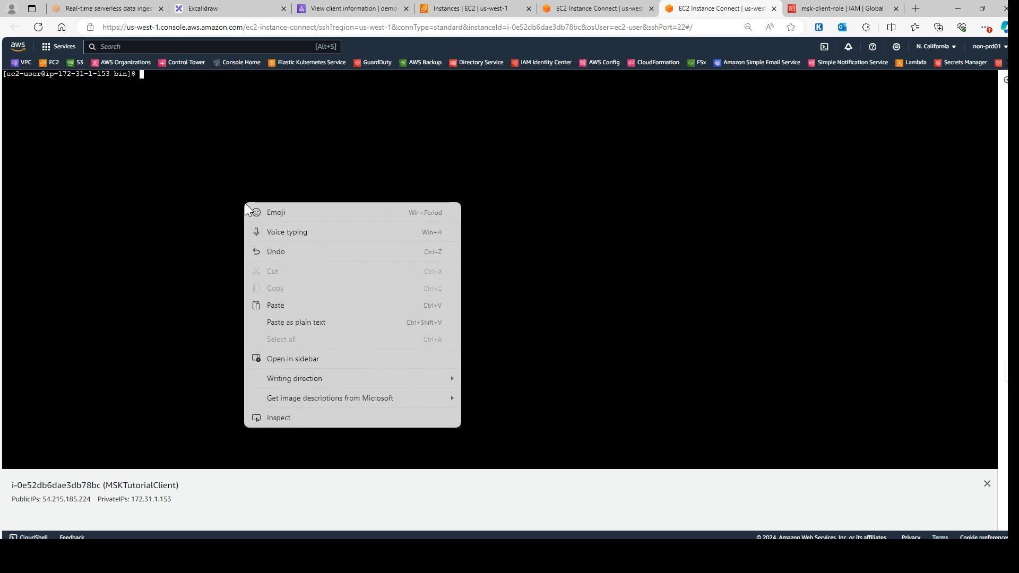
click(281, 301)
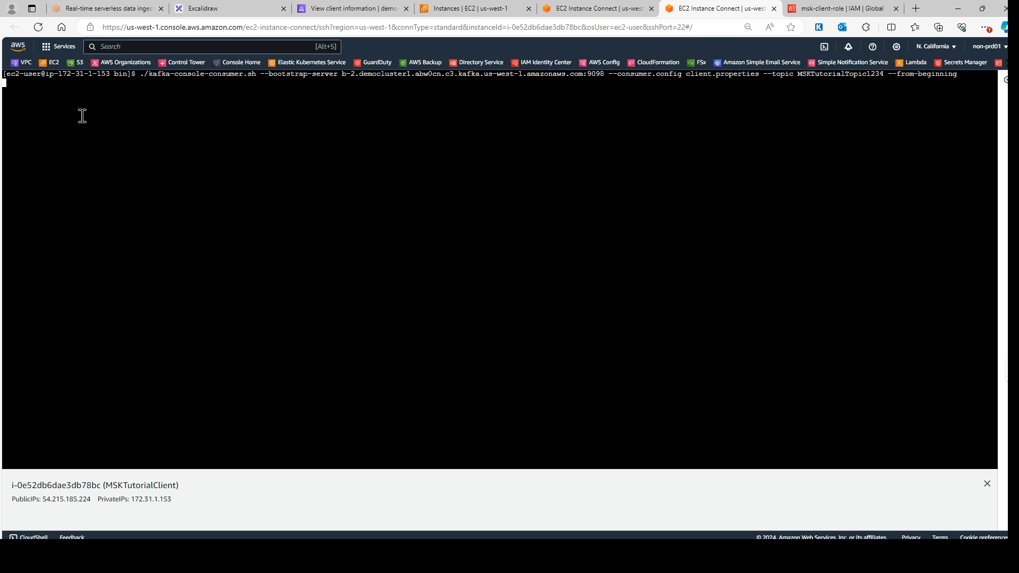
Send the message "Apache Kafka Demo" from the producer session and compare it with the consumer session's output.
click(584, 10)
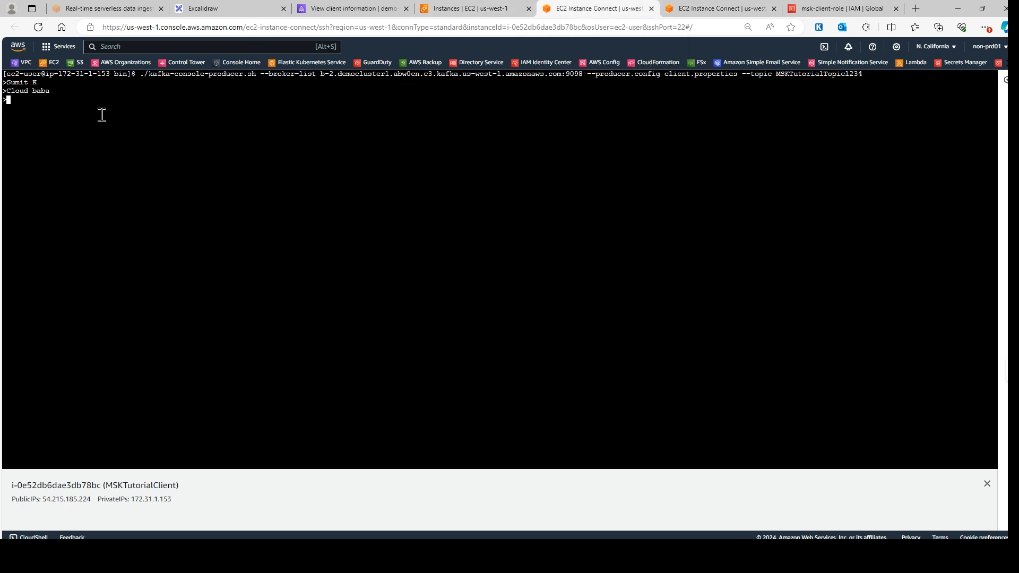
text(Apacha )
text( Kafka Demo)
click(711, 9)
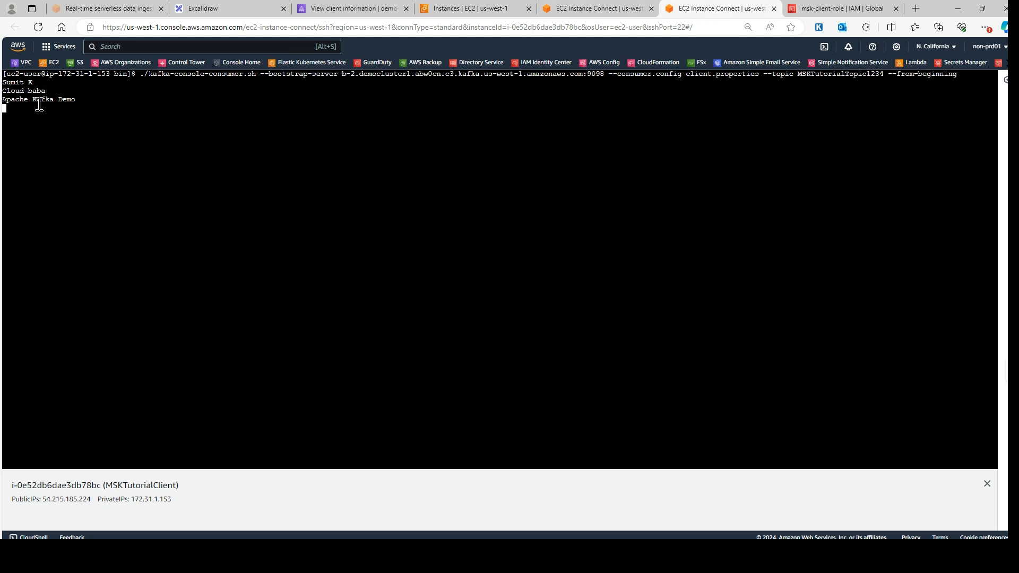
click(579, 8)
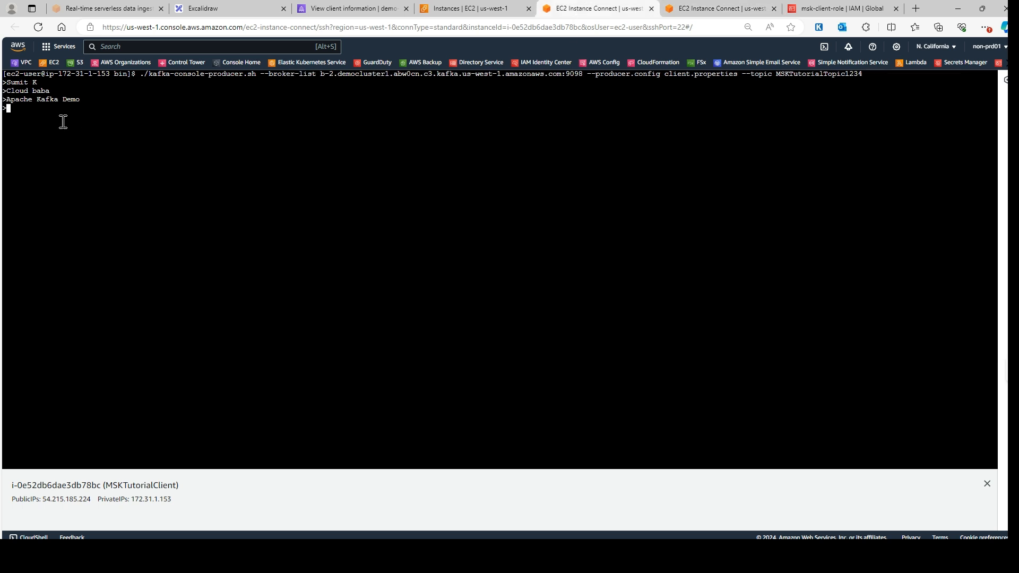
click(729, 8)
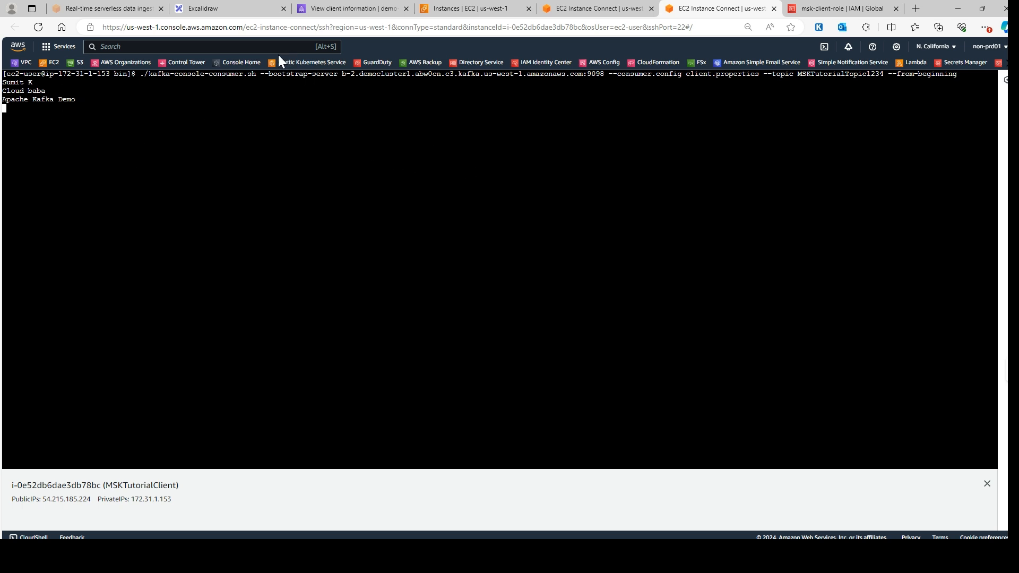
Return to the Amazon MSK architecture diagram in Excalidraw and select the client-machine icon.
click(204, 9)
click(616, 339)
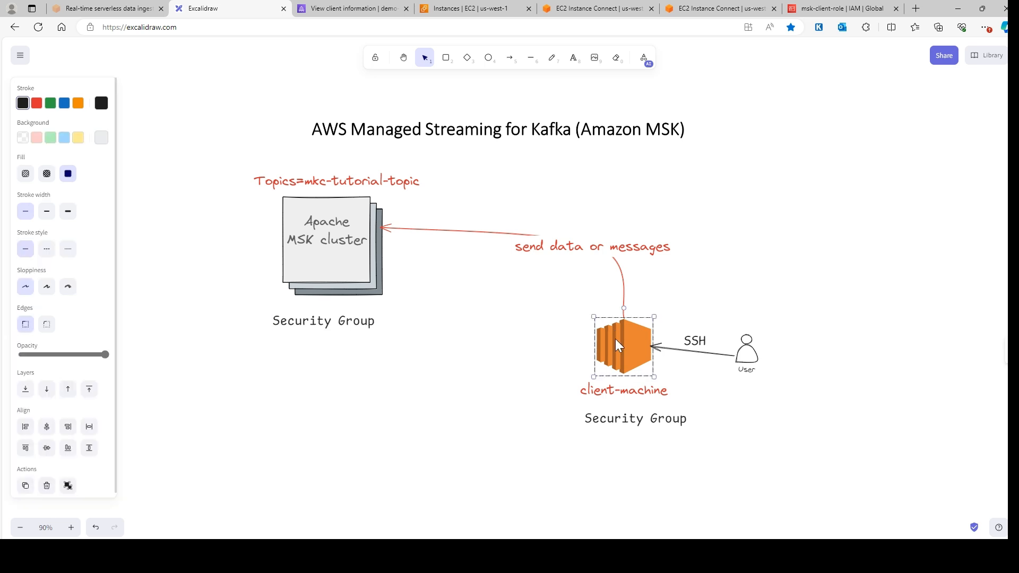